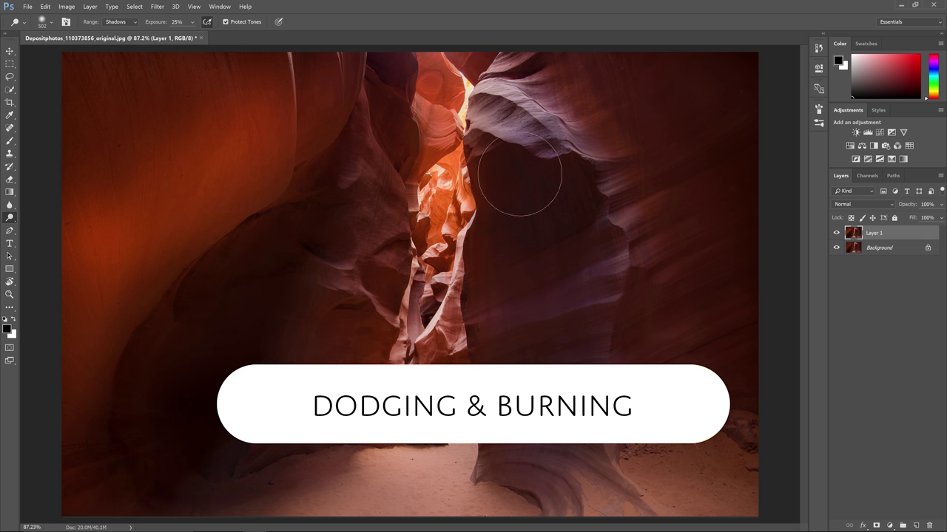
Burn the shadows of the right canyon wall and pillar on Layer 1, reducing the brush size to 250 px
{"action": "mouse_move", "coordinate": [671, 103]}
{"action": "left_mouse_down"}
{"action": "mouse_move", "coordinate": [347, 246]}
{"action": "mouse_move", "coordinate": [215, 105]}
{"action": "mouse_move", "coordinate": [162, 238]}
{"action": "mouse_move", "coordinate": [220, 133]}
{"action": "mouse_move", "coordinate": [102, 67]}
{"action": "mouse_move", "coordinate": [553, 230]}
{"action": "mouse_move", "coordinate": [511, 279]}
{"action": "left_mouse_up"}
{"action": "key", "text": "bracketleft"}
{"action": "key", "text": "bracketleft"}
{"action": "key", "text": "bracketleft"}
{"action": "key", "text": "bracketleft"}
{"action": "mouse_move", "coordinate": [659, 241]}
{"action": "left_mouse_down"}
{"action": "mouse_move", "coordinate": [623, 278]}
{"action": "mouse_move", "coordinate": [636, 396]}
{"action": "mouse_move", "coordinate": [618, 444]}
{"action": "left_mouse_up"}
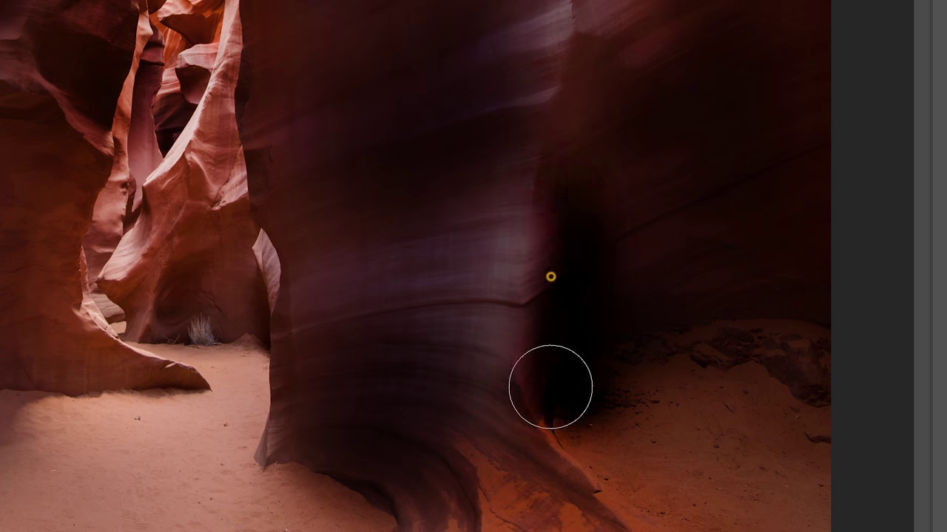
{"action": "left_click_drag", "start_coordinate": [550, 388], "coordinate": [596, 332]}
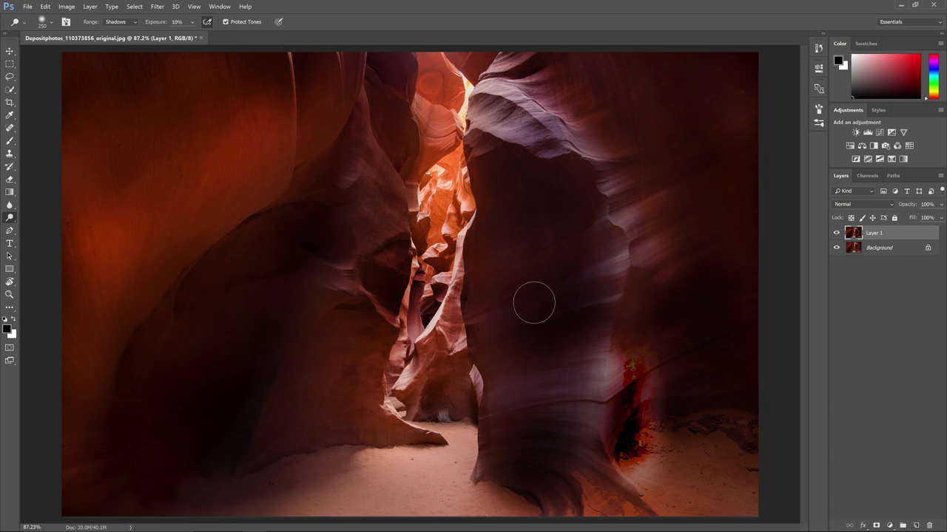
Delete Layer 1 and add a new layer above the Background filled with neutral gray
{"action": "key", "text": "Delete"}
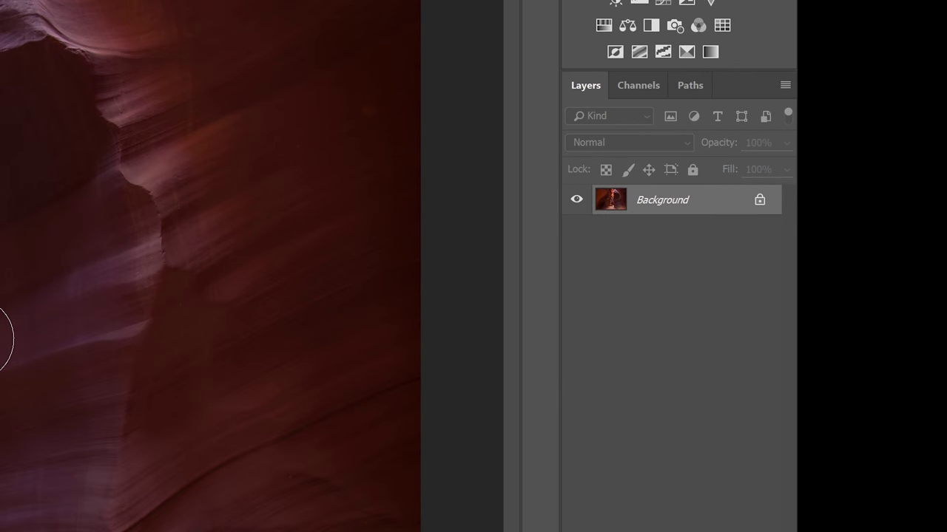
{"action": "left_click", "coordinate": [915, 526]}
{"action": "key", "text": "shift+F5"}
{"action": "left_click", "coordinate": [500, 148]}
{"action": "left_click", "coordinate": [473, 376]}
{"action": "left_click", "coordinate": [608, 237]}
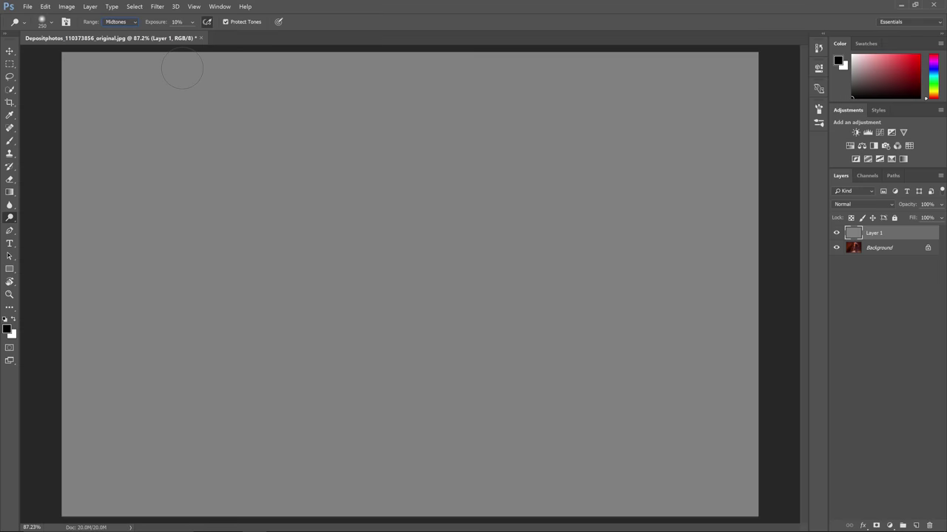
Brush three vertical strokes down the left part of the gray layer with a 250 px Midtones brush at 10% exposure
{"action": "left_click_drag", "start_coordinate": [158, 169], "coordinate": [184, 380]}
{"action": "left_click_drag", "start_coordinate": [197, 166], "coordinate": [207, 414]}
{"action": "left_click_drag", "start_coordinate": [255, 157], "coordinate": [255, 383]}
Set the gray layer's blend mode to Soft Light and the tool's range to Midtones
{"action": "left_click", "coordinate": [776, 180]}
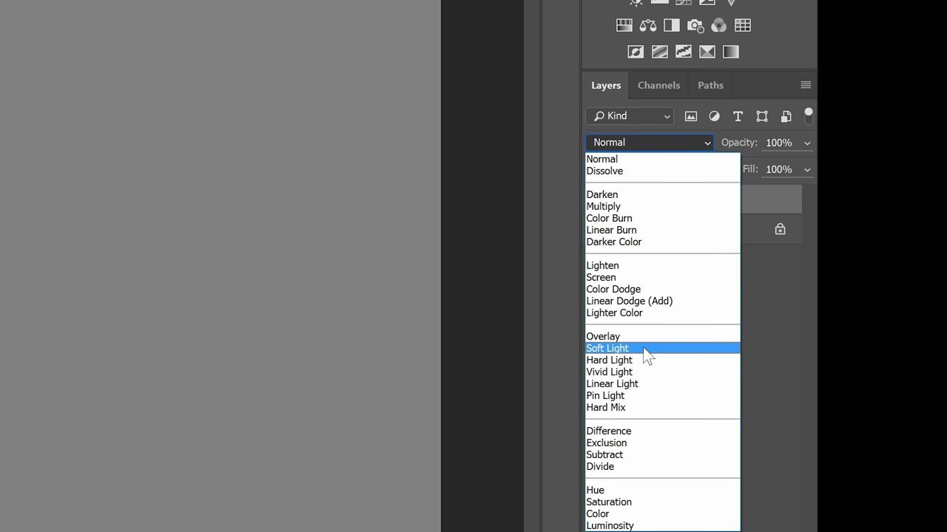
{"action": "left_click", "coordinate": [644, 352]}
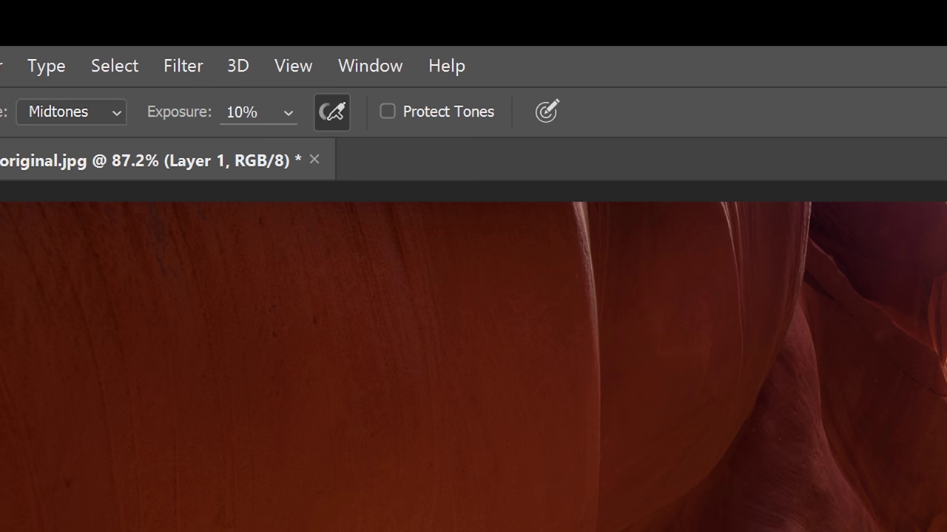
{"action": "left_click", "coordinate": [125, 22]}
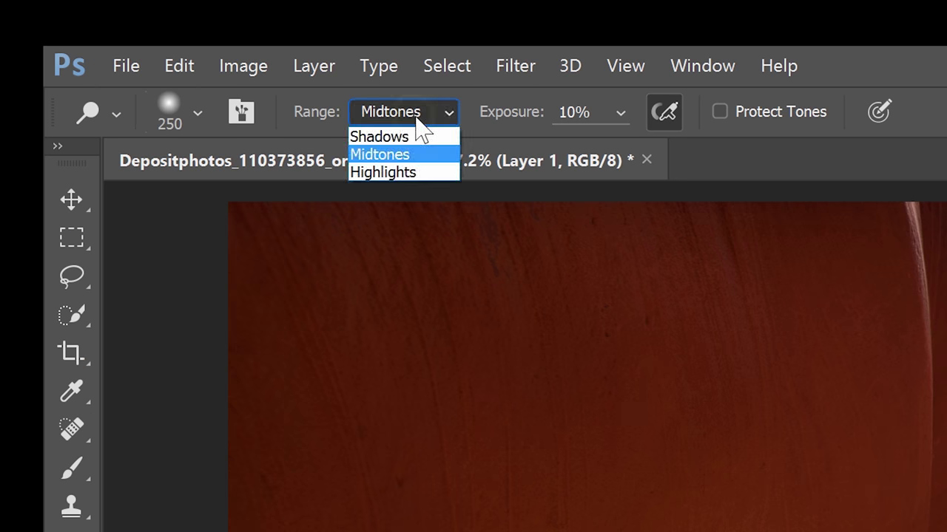
{"action": "left_click", "coordinate": [125, 36]}
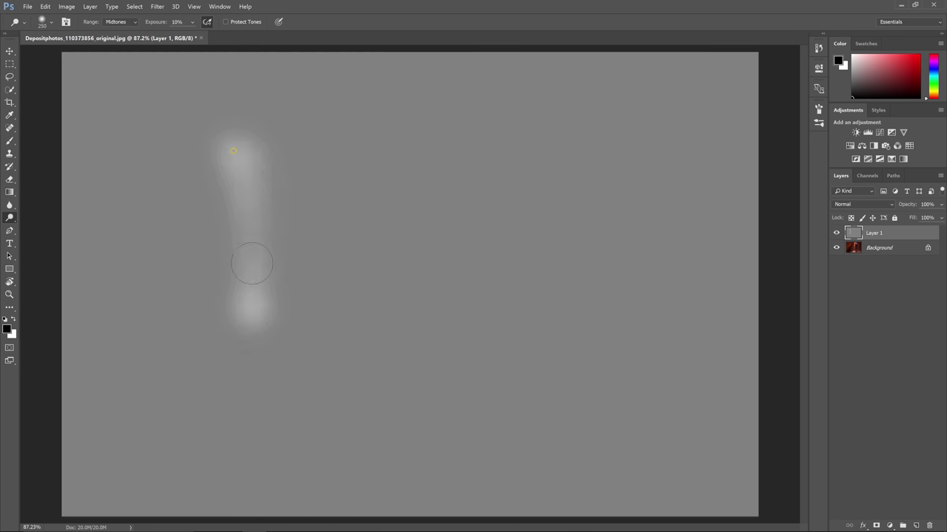
Dodge a light vertical stroke, paint a soft black patch beside it on the gray layer, and open Levels for that layer
{"action": "left_click_drag", "start_coordinate": [249, 264], "coordinate": [260, 247]}
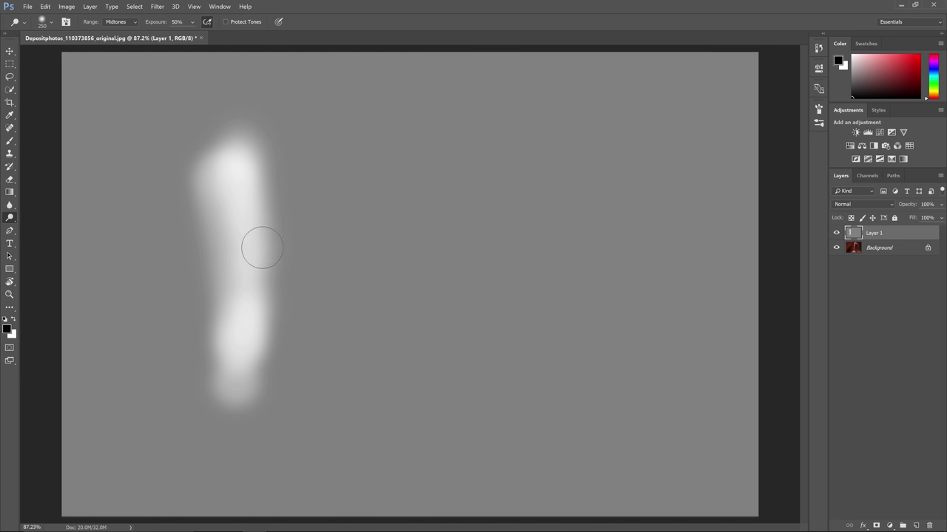
{"action": "key", "text": "b"}
{"action": "mouse_move", "coordinate": [311, 311]}
{"action": "left_mouse_down"}
{"action": "mouse_move", "coordinate": [333, 165]}
{"action": "mouse_move", "coordinate": [473, 288]}
{"action": "left_mouse_up"}
{"action": "key", "text": "ctrl+l"}
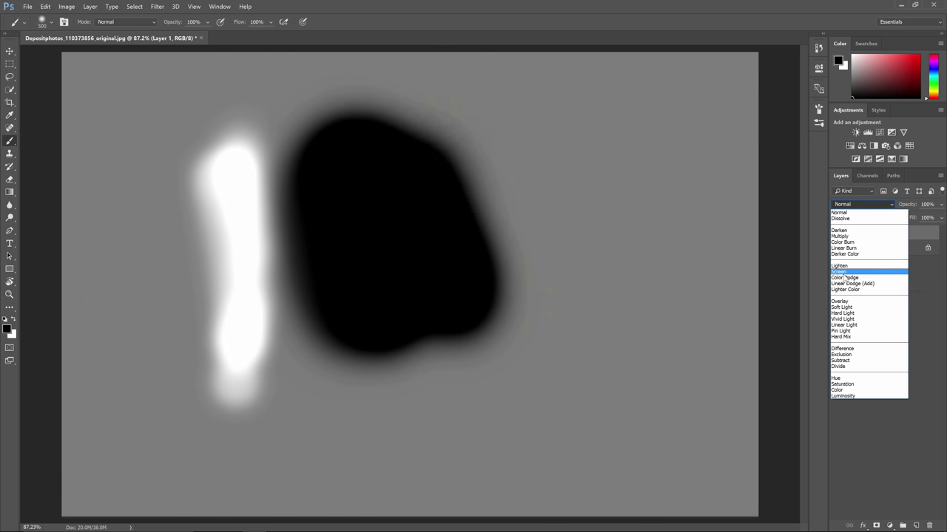
{"action": "left_click", "coordinate": [851, 272]}
{"action": "key", "text": "shift+F5"}
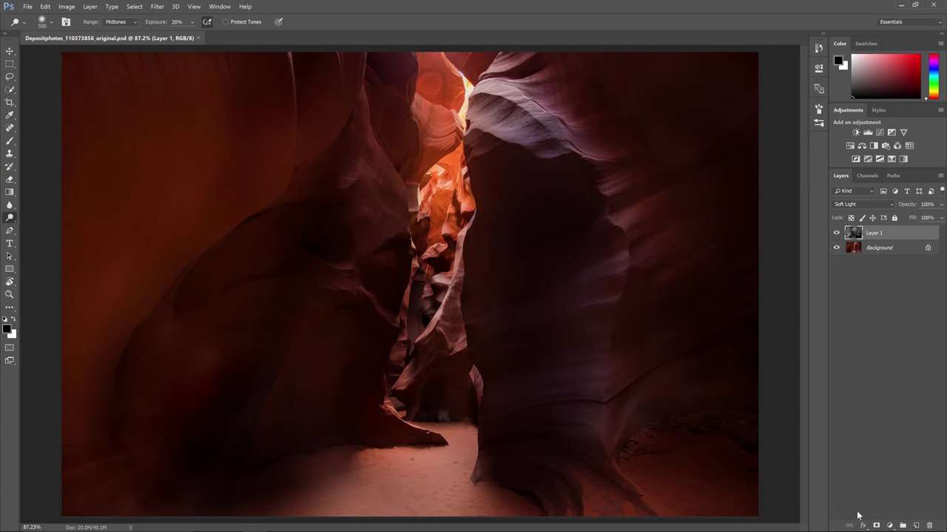
Add a mask to Layer 1 and apply the Background layer's RGB channel to it with Apply Image in Normal blending at 100% opacity
{"action": "left_click", "coordinate": [876, 526]}
{"action": "left_click", "coordinate": [67, 7]}
{"action": "left_click", "coordinate": [83, 146]}
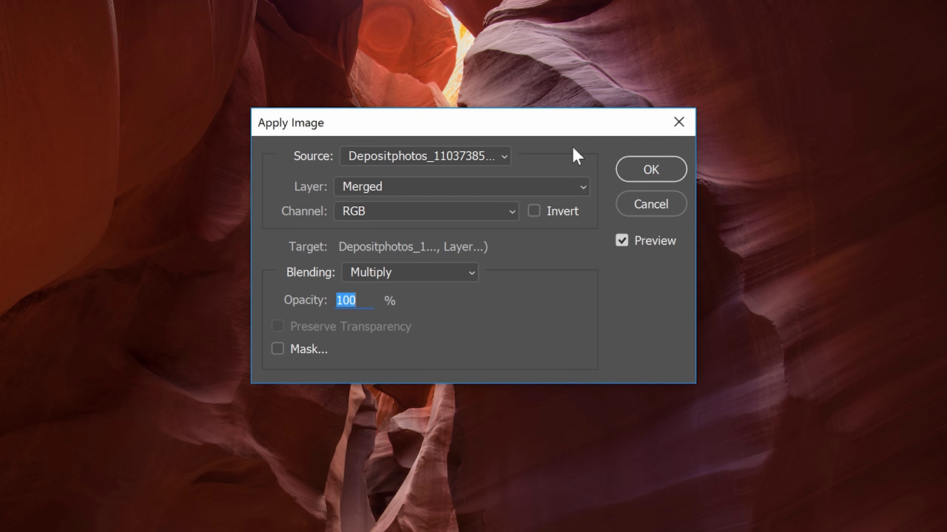
{"action": "left_click", "coordinate": [518, 186]}
{"action": "left_click", "coordinate": [488, 247]}
{"action": "left_click", "coordinate": [444, 274]}
{"action": "left_click", "coordinate": [396, 291]}
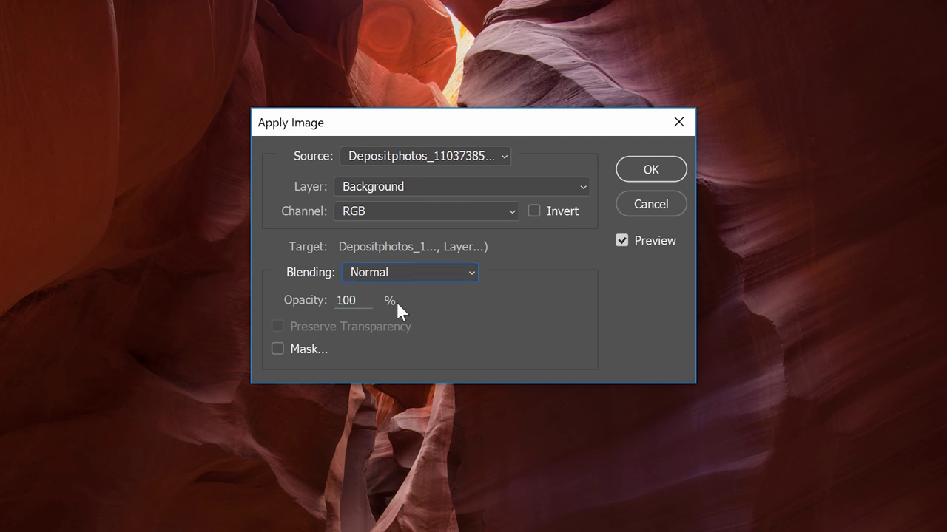
{"action": "left_click", "coordinate": [651, 169]}
Invert the Layer 1 mask and raise its contrast with Levels, using a black input of 81, a lower white input and darker midtones
{"action": "left_click", "coordinate": [877, 233], "text": "alt"}
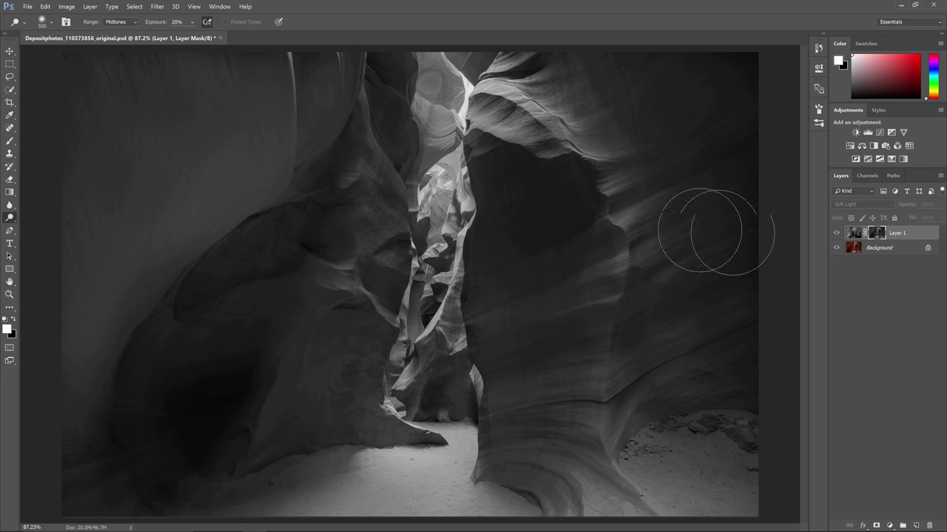
{"action": "key", "text": "ctrl+i"}
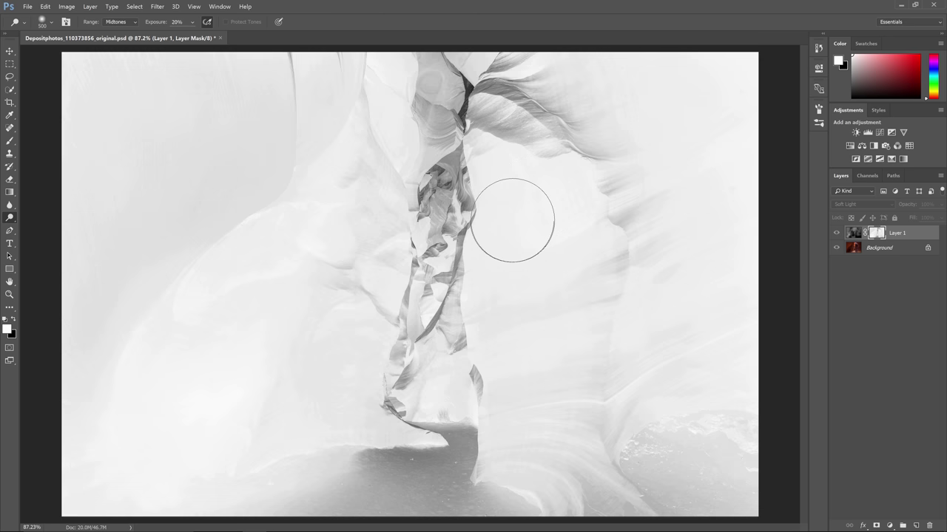
{"action": "key", "text": "ctrl+l"}
{"action": "left_click_drag", "start_coordinate": [541, 259], "coordinate": [580, 258]}
{"action": "left_click_drag", "start_coordinate": [665, 258], "coordinate": [647, 258]}
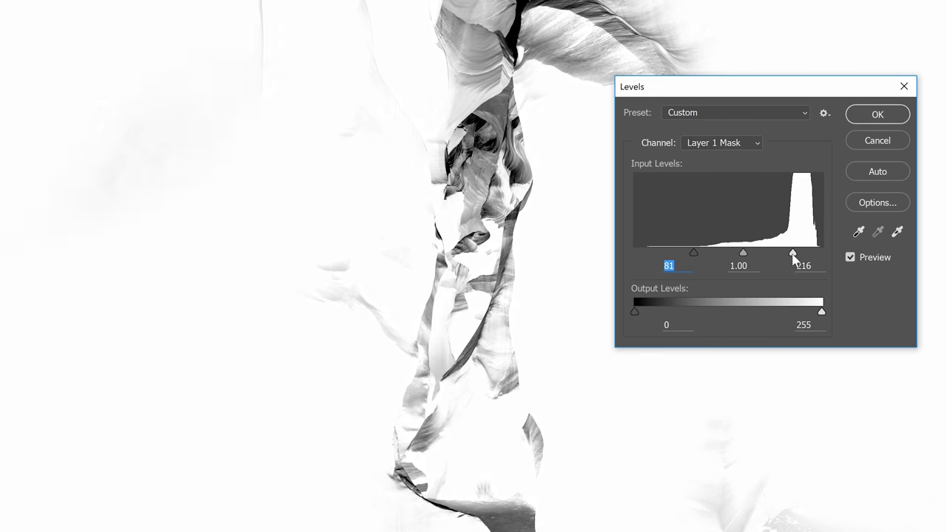
{"action": "left_click_drag", "start_coordinate": [792, 255], "coordinate": [796, 255]}
{"action": "mouse_move", "coordinate": [745, 254]}
{"action": "left_mouse_down"}
{"action": "mouse_move", "coordinate": [771, 255]}
{"action": "mouse_move", "coordinate": [760, 255]}
{"action": "left_mouse_up"}
{"action": "left_click", "coordinate": [871, 115]}
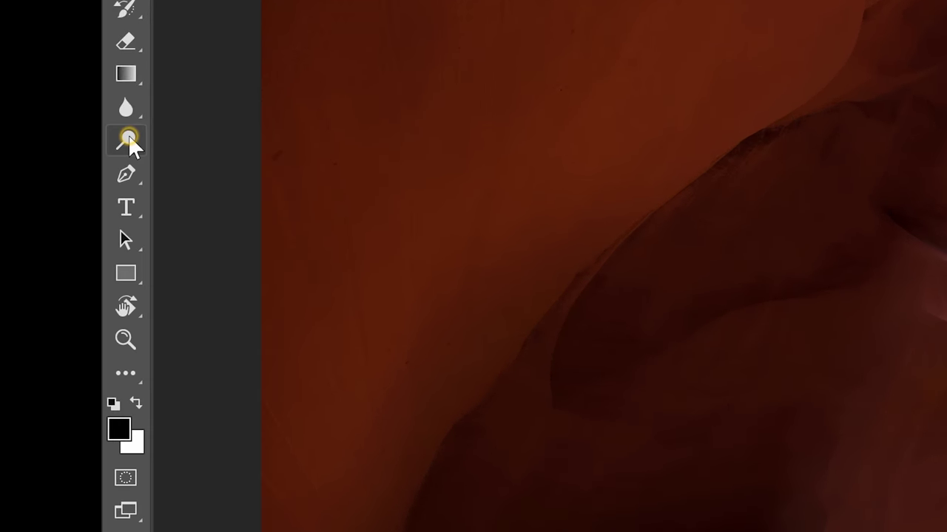
Duplicate the Background layer and darken the shadows across the canyon walls and floor with the Dodge Tool at 25% exposure
{"action": "left_click", "coordinate": [10, 217]}
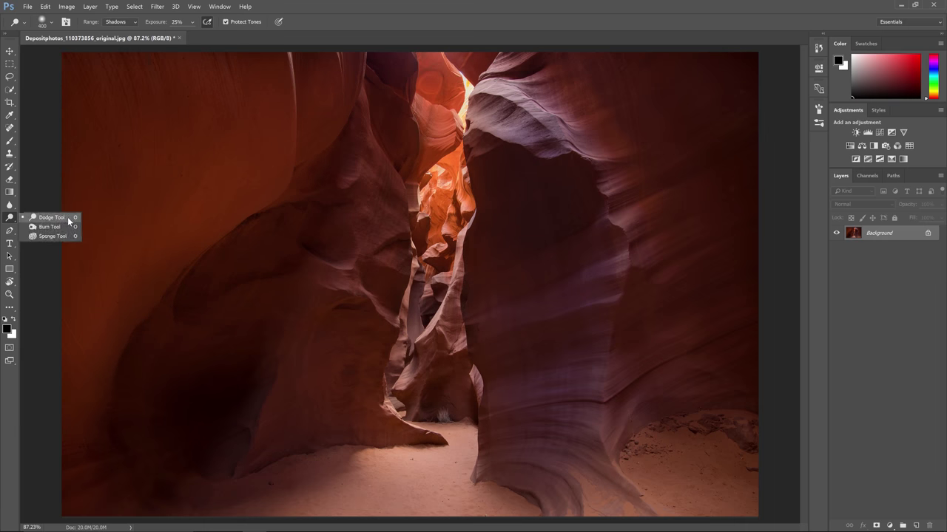
{"action": "left_click", "coordinate": [333, 122]}
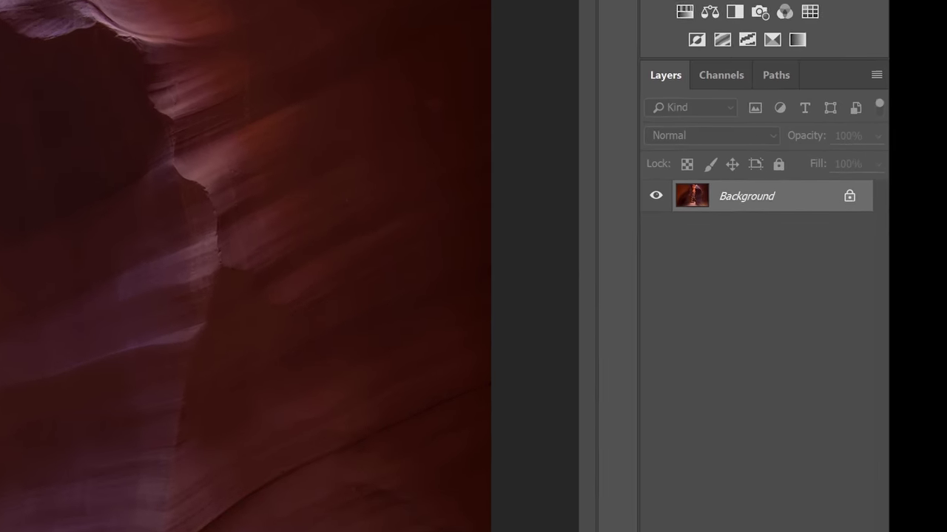
{"action": "key", "text": "ctrl+j"}
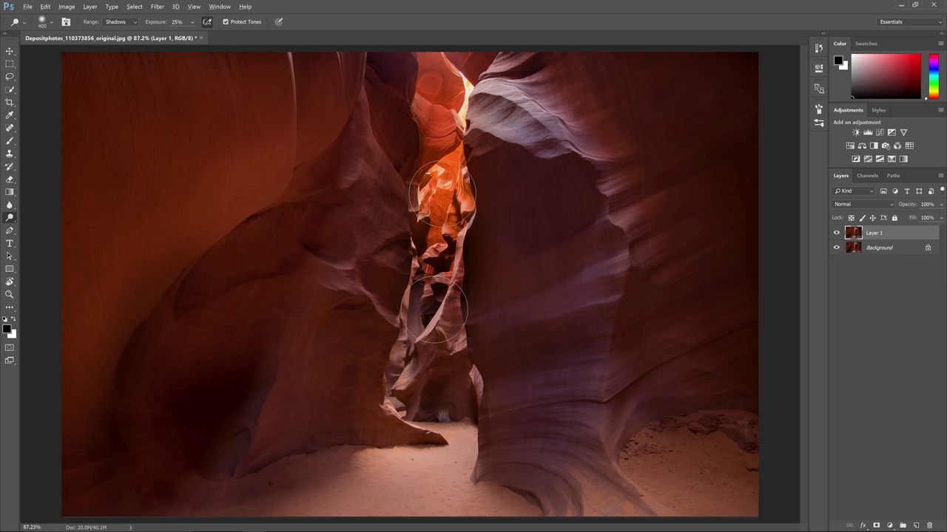
{"action": "mouse_move", "coordinate": [434, 309]}
{"action": "left_mouse_down"}
{"action": "mouse_move", "coordinate": [172, 490]}
{"action": "mouse_move", "coordinate": [202, 315]}
{"action": "mouse_move", "coordinate": [747, 178]}
{"action": "mouse_move", "coordinate": [67, 360]}
{"action": "mouse_move", "coordinate": [141, 152]}
{"action": "mouse_move", "coordinate": [629, 474]}
{"action": "left_mouse_up"}
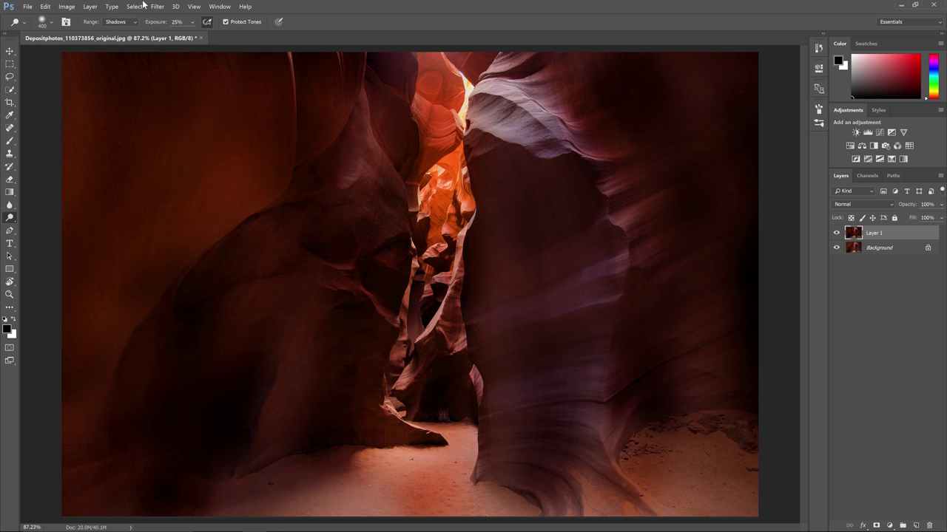
Set the tool's range to Midtones, then darken the surrounding canyon walls and brighten the glowing central gap at 25% exposure
{"action": "left_click", "coordinate": [113, 35]}
{"action": "mouse_move", "coordinate": [320, 349]}
{"action": "left_mouse_down"}
{"action": "mouse_move", "coordinate": [396, 74]}
{"action": "mouse_move", "coordinate": [585, 235]}
{"action": "mouse_move", "coordinate": [628, 247]}
{"action": "mouse_move", "coordinate": [673, 69]}
{"action": "mouse_move", "coordinate": [559, 229]}
{"action": "mouse_move", "coordinate": [342, 470]}
{"action": "mouse_move", "coordinate": [742, 312]}
{"action": "mouse_move", "coordinate": [735, 191]}
{"action": "mouse_move", "coordinate": [648, 309]}
{"action": "mouse_move", "coordinate": [598, 432]}
{"action": "mouse_move", "coordinate": [652, 267]}
{"action": "left_mouse_up"}
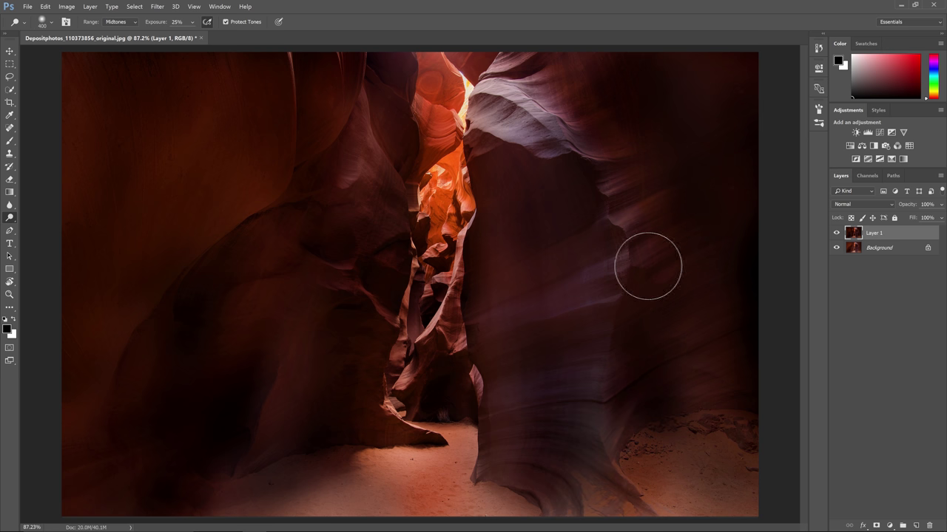
{"action": "mouse_move", "coordinate": [494, 253]}
{"action": "left_mouse_down"}
{"action": "mouse_move", "coordinate": [522, 287]}
{"action": "mouse_move", "coordinate": [555, 185]}
{"action": "mouse_move", "coordinate": [704, 265]}
{"action": "mouse_move", "coordinate": [743, 318]}
{"action": "left_mouse_up"}
{"action": "mouse_move", "coordinate": [255, 421]}
{"action": "left_mouse_down"}
{"action": "mouse_move", "coordinate": [226, 391]}
{"action": "mouse_move", "coordinate": [304, 226]}
{"action": "mouse_move", "coordinate": [167, 141]}
{"action": "mouse_move", "coordinate": [110, 165]}
{"action": "left_mouse_up"}
{"action": "mouse_move", "coordinate": [370, 82]}
{"action": "left_mouse_down"}
{"action": "mouse_move", "coordinate": [403, 78]}
{"action": "mouse_move", "coordinate": [414, 168]}
{"action": "mouse_move", "coordinate": [445, 193]}
{"action": "mouse_move", "coordinate": [423, 293]}
{"action": "mouse_move", "coordinate": [438, 326]}
{"action": "mouse_move", "coordinate": [426, 399]}
{"action": "mouse_move", "coordinate": [440, 318]}
{"action": "mouse_move", "coordinate": [436, 55]}
{"action": "mouse_move", "coordinate": [502, 48]}
{"action": "left_mouse_up"}
{"action": "mouse_move", "coordinate": [692, 385]}
{"action": "left_mouse_down"}
{"action": "mouse_move", "coordinate": [659, 340]}
{"action": "mouse_move", "coordinate": [683, 456]}
{"action": "mouse_move", "coordinate": [717, 449]}
{"action": "left_mouse_up"}
{"action": "mouse_move", "coordinate": [147, 495]}
{"action": "left_mouse_down"}
{"action": "mouse_move", "coordinate": [229, 454]}
{"action": "mouse_move", "coordinate": [201, 376]}
{"action": "mouse_move", "coordinate": [354, 304]}
{"action": "left_mouse_up"}
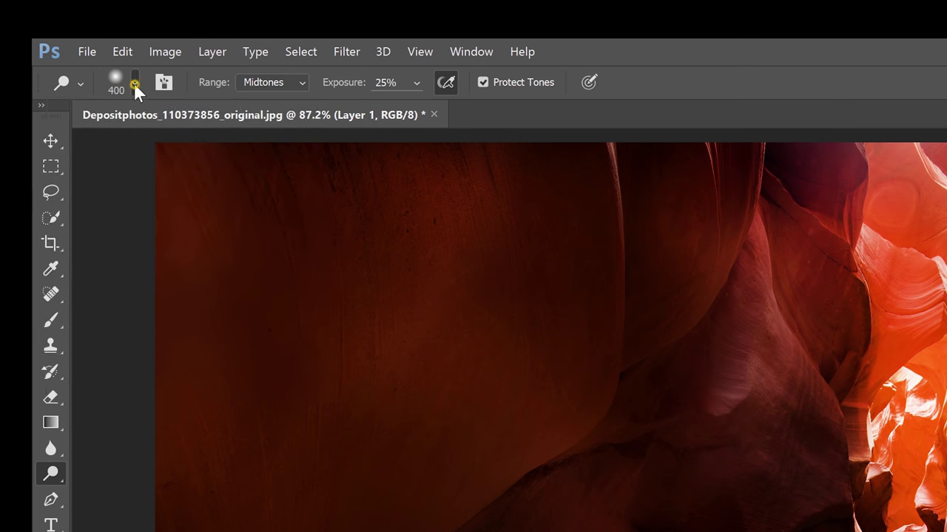
Open and close the brush settings, then repeatedly shrink and enlarge the brush, ending at 500 px
{"action": "left_click", "coordinate": [58, 28]}
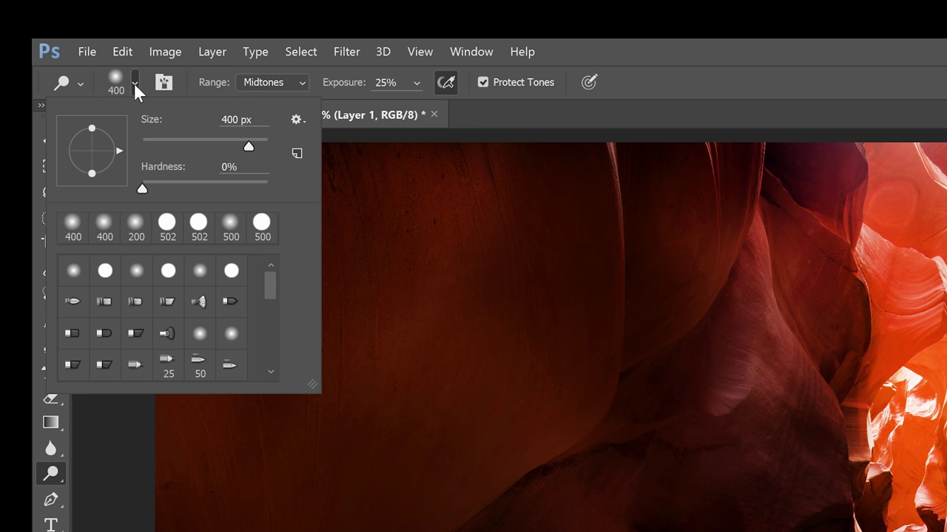
{"action": "left_click", "coordinate": [637, 307]}
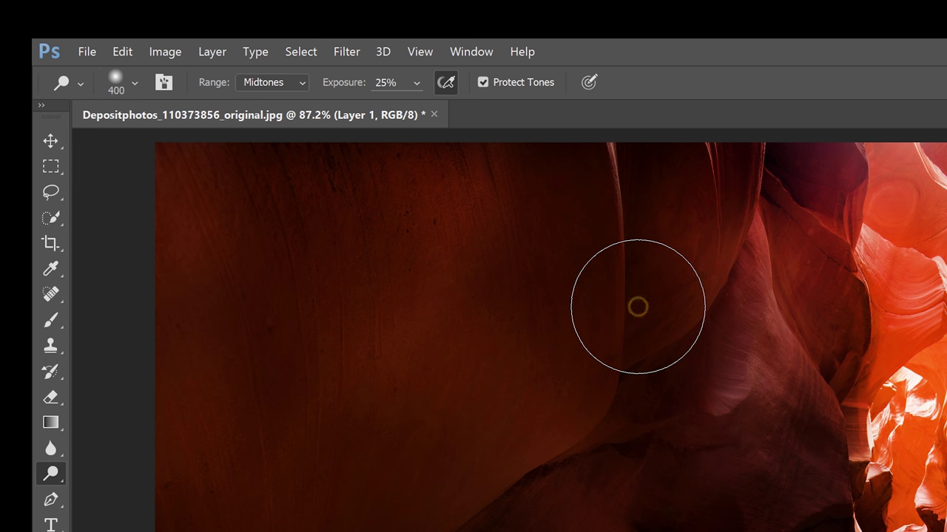
{"action": "key", "text": "bracketleft"}
{"action": "key", "text": "bracketleft"}
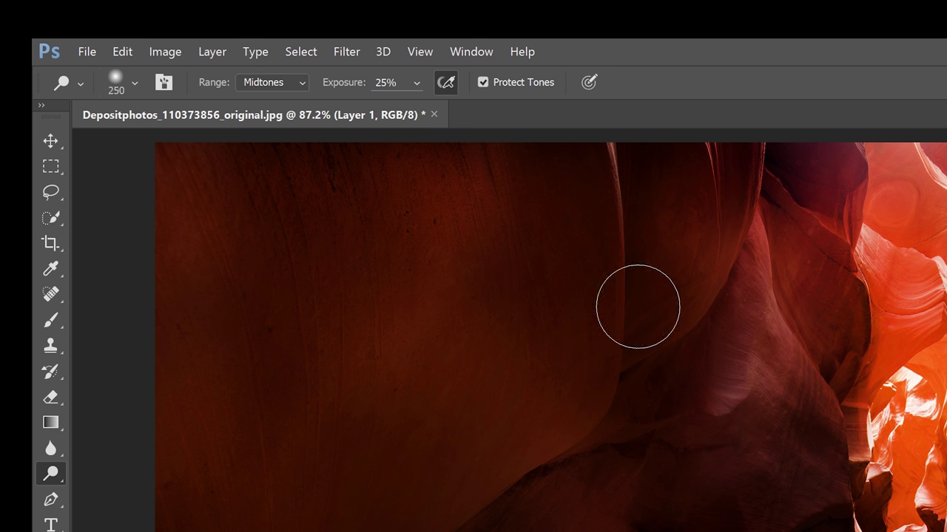
{"action": "key", "text": "bracketright"}
{"action": "key", "text": "bracketright"}
{"action": "key", "text": "bracketright"}
{"action": "key", "text": "bracketright"}
{"action": "key", "text": "bracketright"}
{"action": "key", "text": "bracketleft"}
{"action": "key", "text": "bracketleft"}
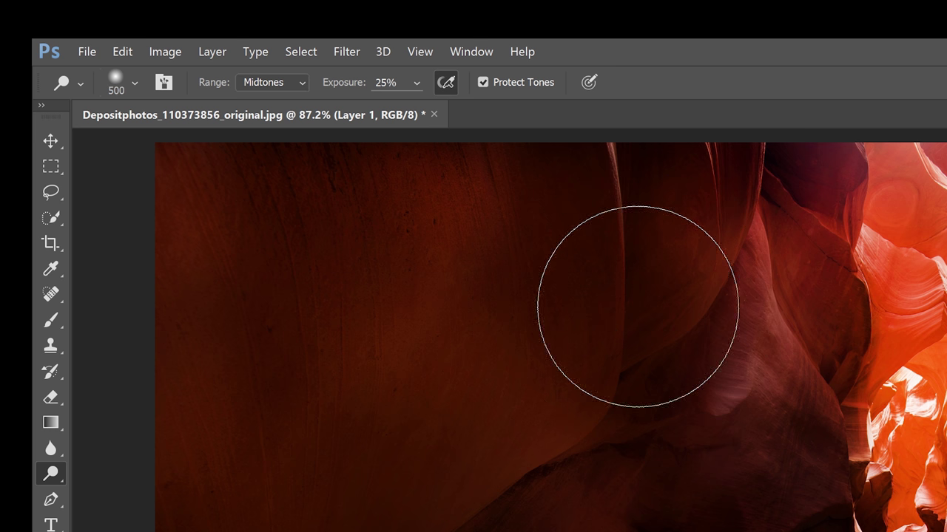
{"action": "key", "text": "bracketleft"}
{"action": "key", "text": "bracketright"}
{"action": "key", "text": "bracketright"}
{"action": "key", "text": "bracketright"}
{"action": "key", "text": "bracketleft"}
{"action": "key", "text": "bracketleft"}
{"action": "key", "text": "bracketleft"}
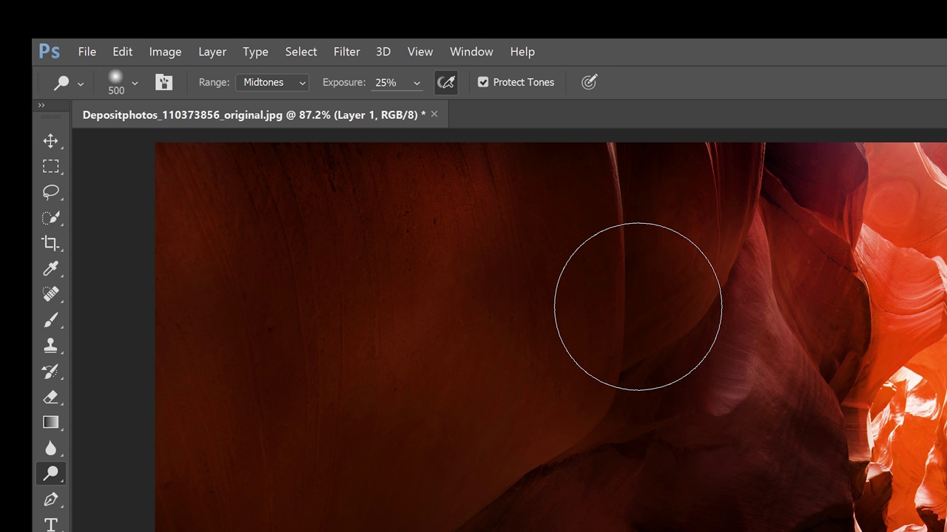
Set the brush hardness to 100% and try a dodge stroke on the left canyon wall
{"action": "left_click", "coordinate": [133, 81]}
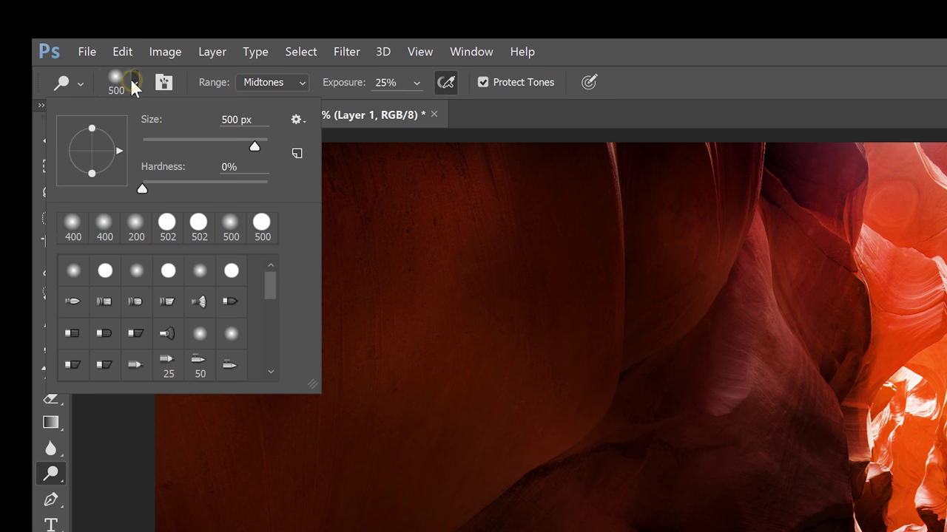
{"action": "left_click", "coordinate": [147, 186]}
{"action": "left_click_drag", "start_coordinate": [247, 198], "coordinate": [274, 195]}
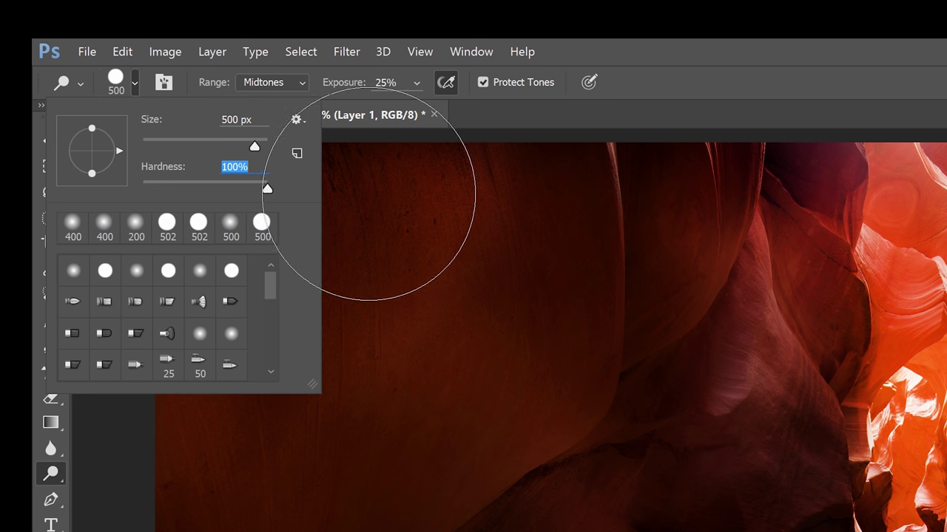
{"action": "mouse_move", "coordinate": [509, 287]}
{"action": "left_mouse_down"}
{"action": "mouse_move", "coordinate": [514, 262]}
{"action": "mouse_move", "coordinate": [501, 249]}
{"action": "mouse_move", "coordinate": [522, 198]}
{"action": "left_mouse_up"}
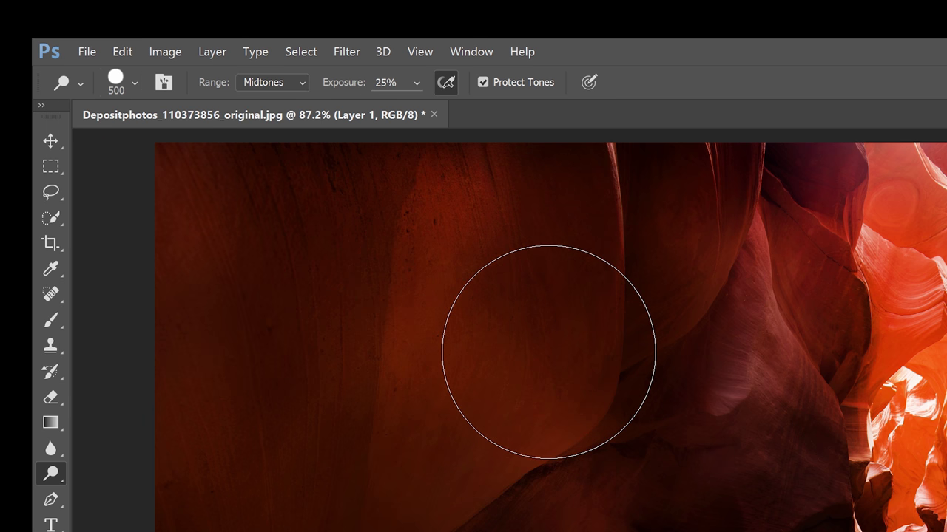
Set the brush hardness to 0% and softly dodge the midtones of the left canyon wall
{"action": "left_click", "coordinate": [138, 80]}
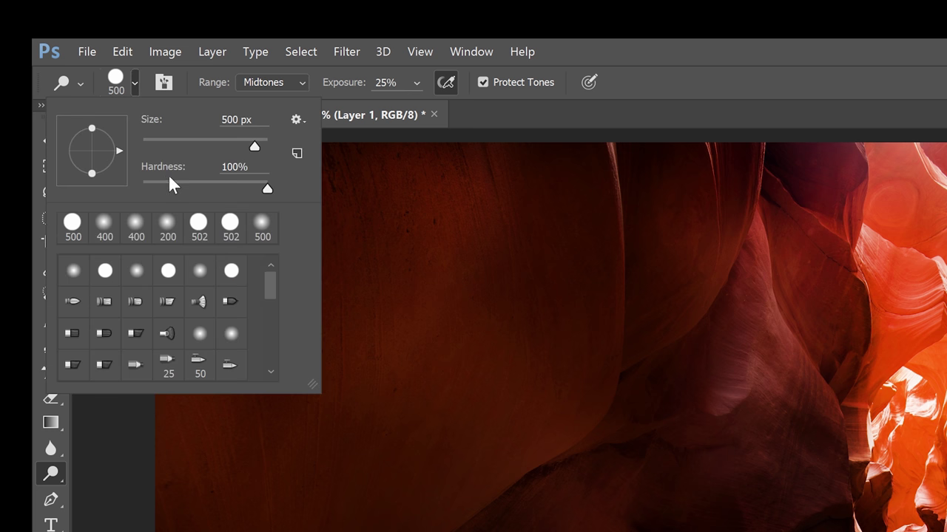
{"action": "left_click_drag", "start_coordinate": [169, 185], "coordinate": [137, 189]}
{"action": "left_click", "coordinate": [513, 268]}
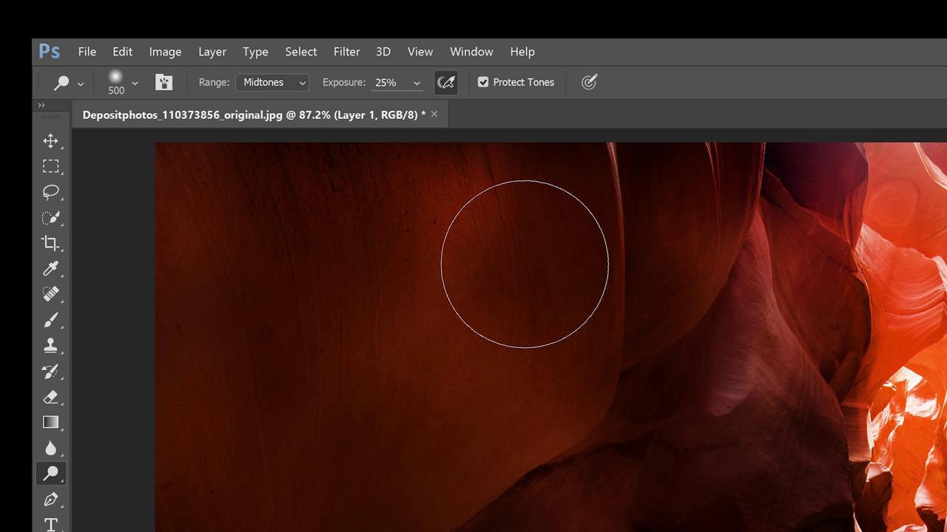
{"action": "mouse_move", "coordinate": [488, 362]}
{"action": "left_mouse_down"}
{"action": "mouse_move", "coordinate": [651, 186]}
{"action": "mouse_move", "coordinate": [796, 374]}
{"action": "mouse_move", "coordinate": [794, 531]}
{"action": "mouse_move", "coordinate": [743, 531]}
{"action": "left_mouse_up"}
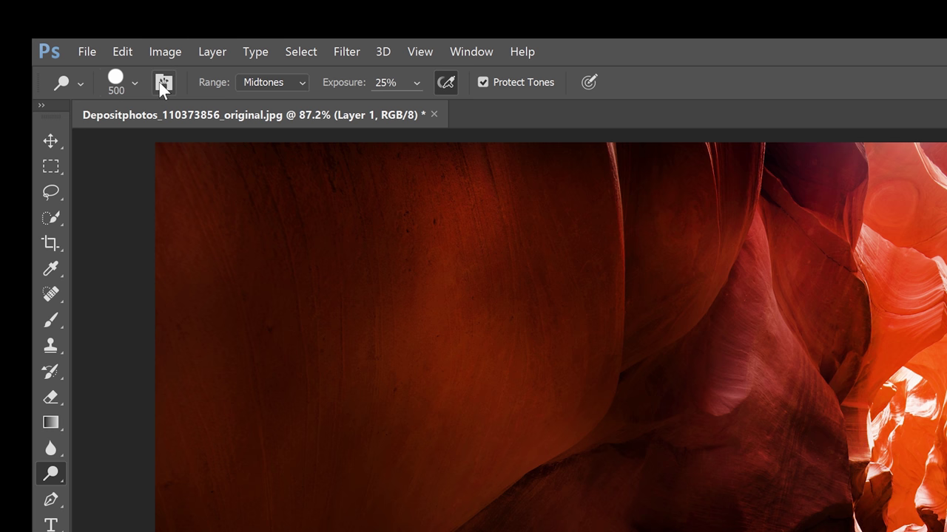
Open the full brush settings and toggle the brush tip's Spacing off and on, leaving it enabled at 25%
{"action": "left_click", "coordinate": [159, 82]}
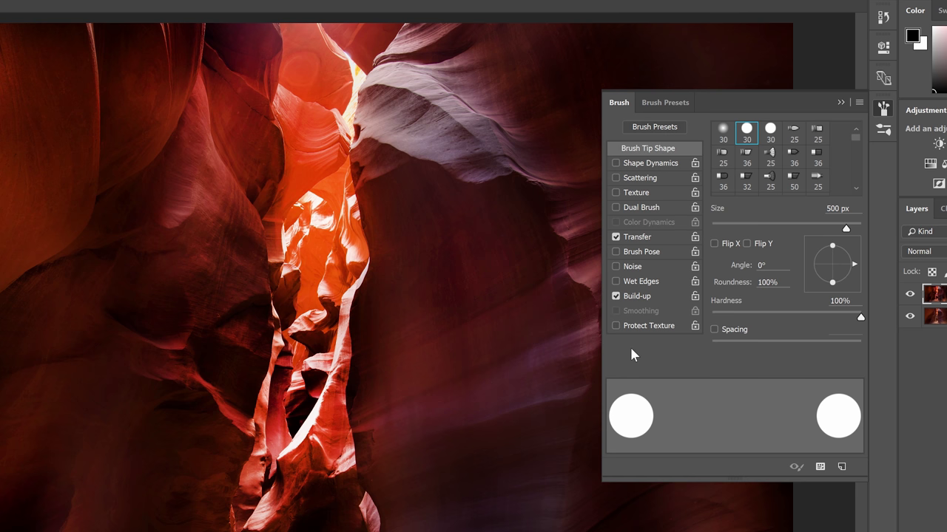
{"action": "left_click", "coordinate": [733, 330]}
{"action": "left_click", "coordinate": [736, 330]}
{"action": "left_click", "coordinate": [735, 331]}
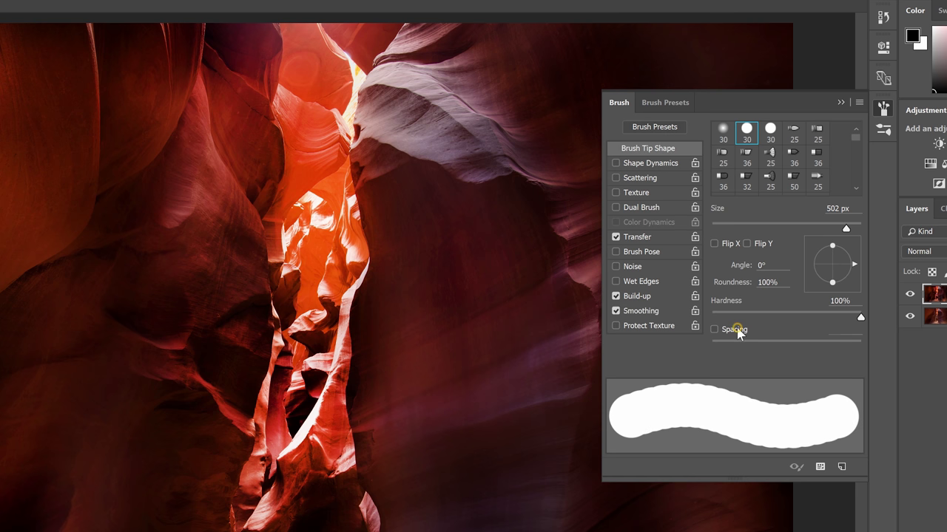
{"action": "left_click", "coordinate": [737, 331]}
Fill the image layer with neutral gray as a surface for brush testing
{"action": "key", "text": "shift+F5"}
{"action": "key", "text": "Return"}
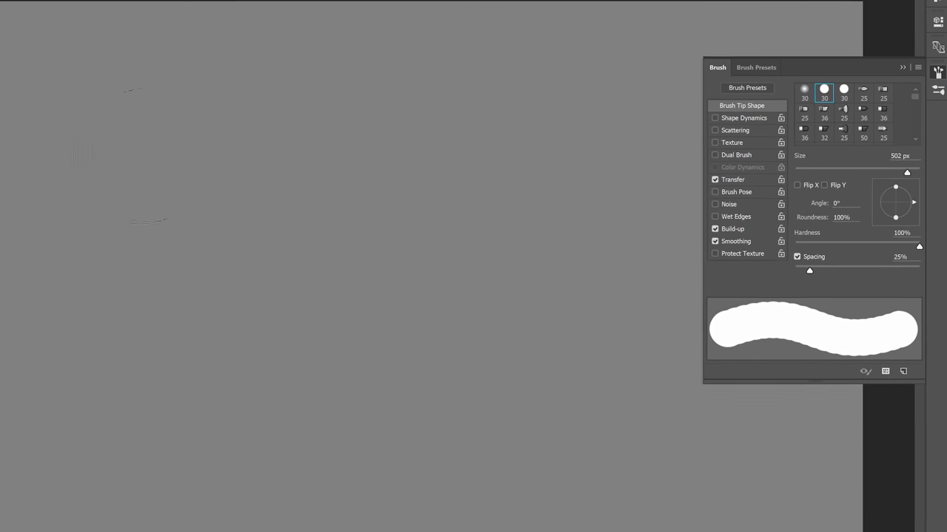
Compare a dodge stroke across the gray at 25% Spacing with a second one below it painted with Spacing turned off
{"action": "left_click_drag", "start_coordinate": [133, 160], "coordinate": [758, 160]}
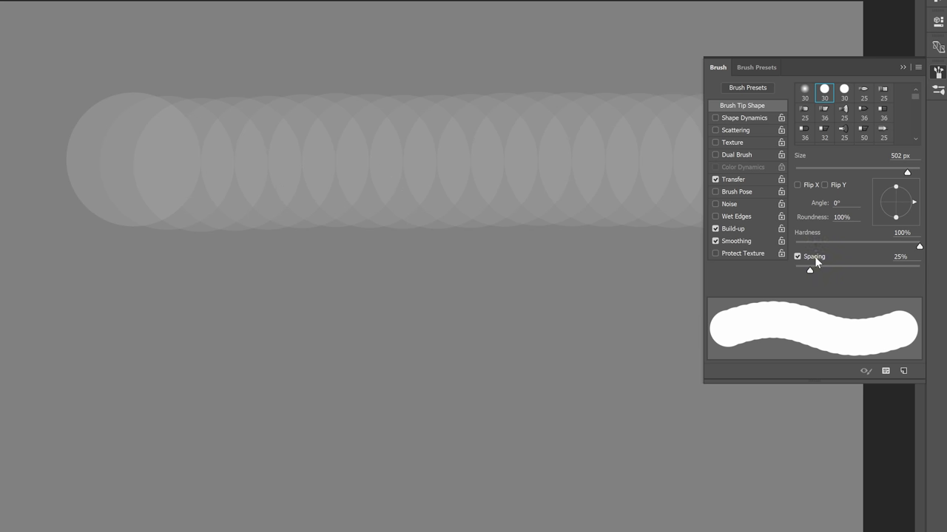
{"action": "left_click", "coordinate": [815, 258]}
{"action": "left_click_drag", "start_coordinate": [109, 372], "coordinate": [740, 366]}
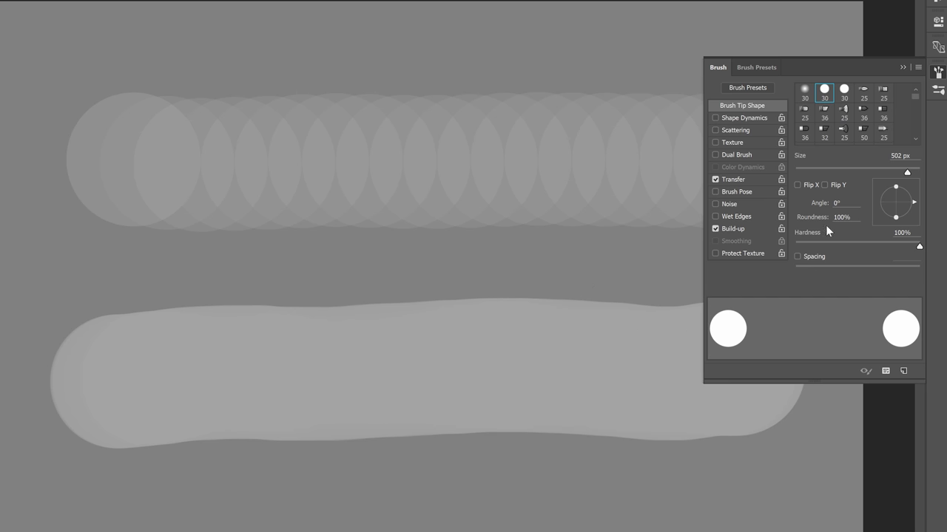
{"action": "left_click", "coordinate": [939, 73]}
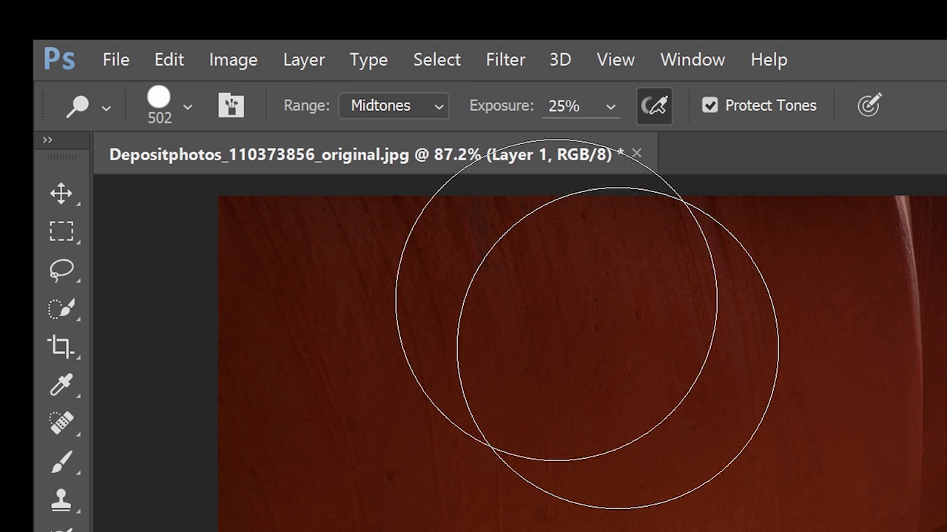
Set the Dodge tool's range to Shadows and lighten the dark rock on both sides of the canyon passage
{"action": "left_click", "coordinate": [411, 107]}
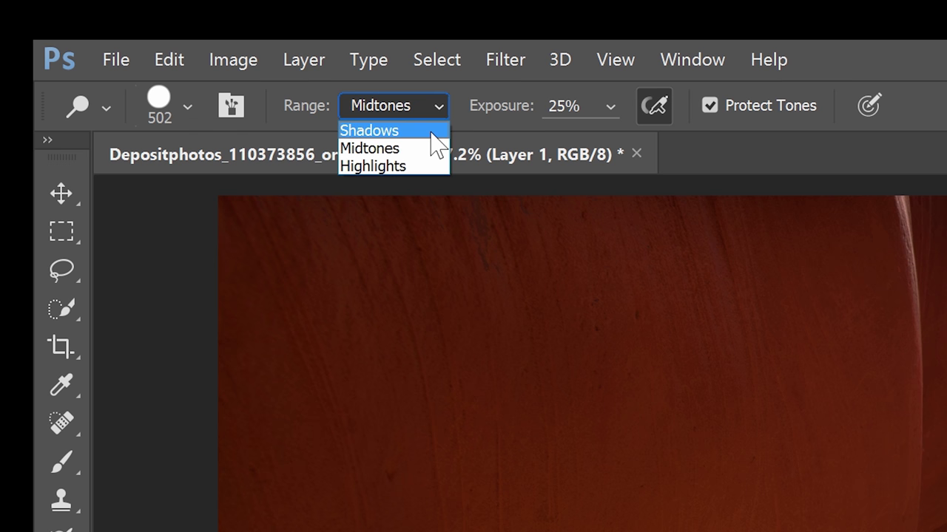
{"action": "left_click", "coordinate": [430, 133]}
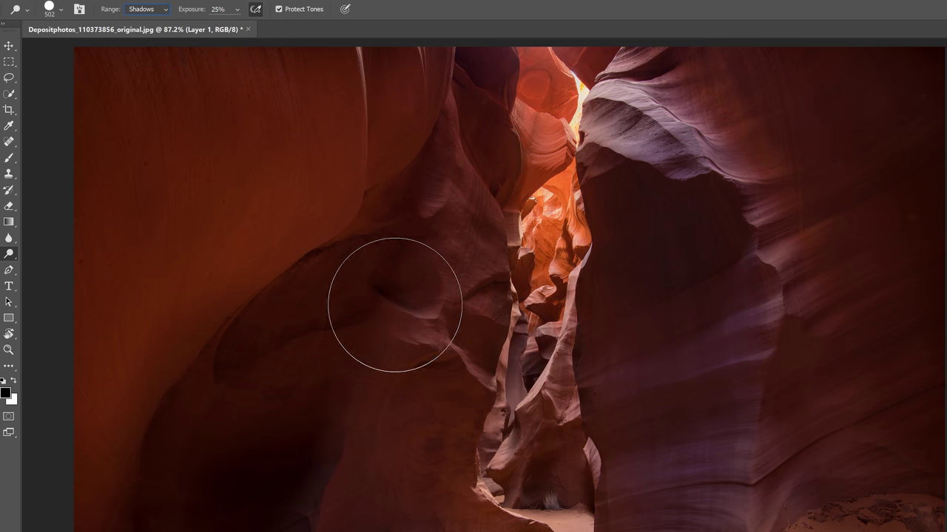
{"action": "mouse_move", "coordinate": [260, 477]}
{"action": "left_mouse_down"}
{"action": "mouse_move", "coordinate": [276, 460]}
{"action": "mouse_move", "coordinate": [242, 483]}
{"action": "mouse_move", "coordinate": [284, 497]}
{"action": "mouse_move", "coordinate": [271, 428]}
{"action": "mouse_move", "coordinate": [391, 414]}
{"action": "mouse_move", "coordinate": [395, 481]}
{"action": "left_mouse_up"}
{"action": "mouse_move", "coordinate": [533, 397]}
{"action": "left_mouse_down"}
{"action": "mouse_move", "coordinate": [514, 347]}
{"action": "mouse_move", "coordinate": [503, 358]}
{"action": "mouse_move", "coordinate": [513, 420]}
{"action": "left_mouse_up"}
{"action": "mouse_move", "coordinate": [695, 263]}
{"action": "left_mouse_down"}
{"action": "mouse_move", "coordinate": [671, 253]}
{"action": "mouse_move", "coordinate": [613, 391]}
{"action": "mouse_move", "coordinate": [632, 424]}
{"action": "left_mouse_up"}
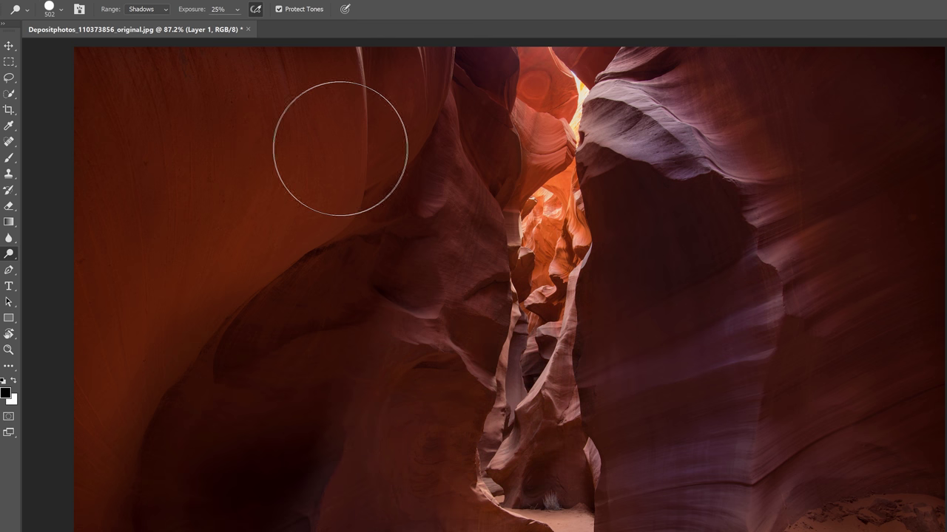
Raise the exposure to 50%, try hard-edged dodge strokes on the left wall and the rock left of the passage, and undo them
{"action": "left_click", "coordinate": [236, 9]}
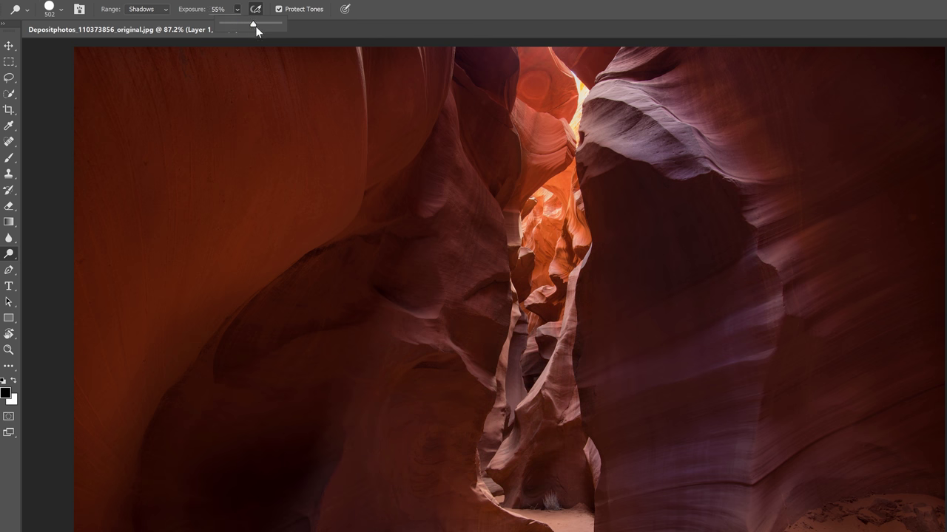
{"action": "left_click_drag", "start_coordinate": [273, 26], "coordinate": [283, 26]}
{"action": "mouse_move", "coordinate": [342, 141]}
{"action": "left_mouse_down"}
{"action": "mouse_move", "coordinate": [154, 268]}
{"action": "mouse_move", "coordinate": [139, 283]}
{"action": "mouse_move", "coordinate": [143, 301]}
{"action": "left_mouse_up"}
{"action": "key", "text": "ctrl+z"}
{"action": "left_click", "coordinate": [236, 9]}
{"action": "left_click_drag", "start_coordinate": [238, 26], "coordinate": [210, 26]}
{"action": "mouse_move", "coordinate": [399, 129]}
{"action": "left_mouse_down"}
{"action": "mouse_move", "coordinate": [217, 230]}
{"action": "mouse_move", "coordinate": [417, 412]}
{"action": "left_mouse_up"}
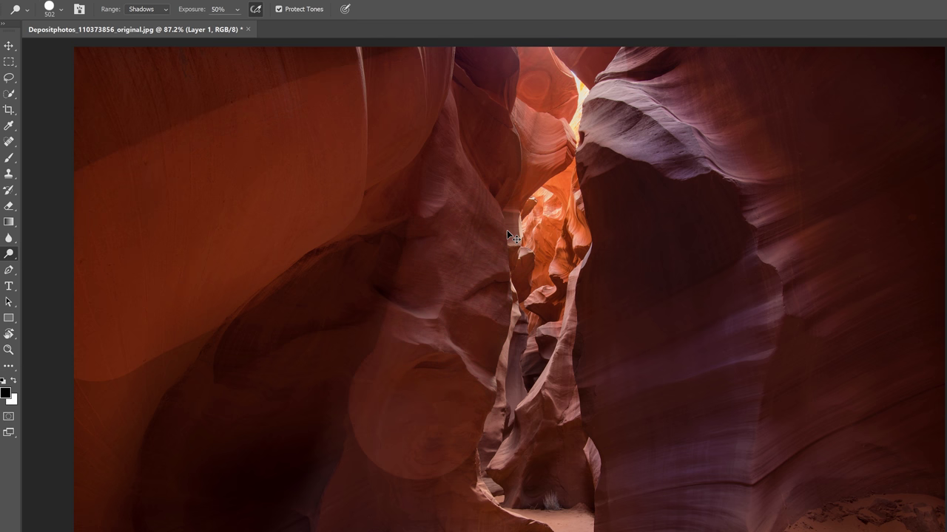
{"action": "key", "text": "ctrl+z"}
Try a soft dodge stroke at 50% exposure on the shadowed wall right of the passage and undo it
{"action": "mouse_move", "coordinate": [706, 363]}
{"action": "left_mouse_down"}
{"action": "mouse_move", "coordinate": [722, 210]}
{"action": "mouse_move", "coordinate": [695, 273]}
{"action": "mouse_move", "coordinate": [697, 192]}
{"action": "mouse_move", "coordinate": [702, 370]}
{"action": "left_mouse_up"}
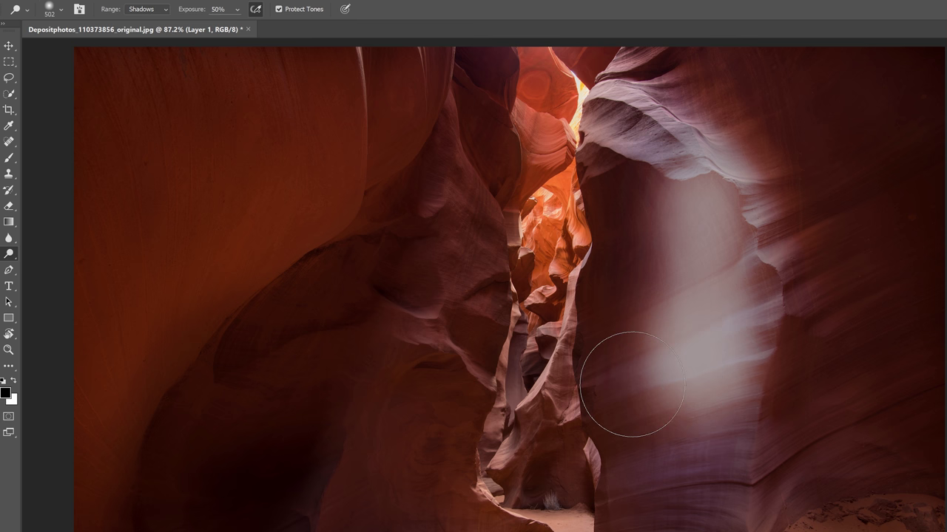
{"action": "key", "text": "ctrl+z"}
{"action": "key", "text": "ctrl+z"}
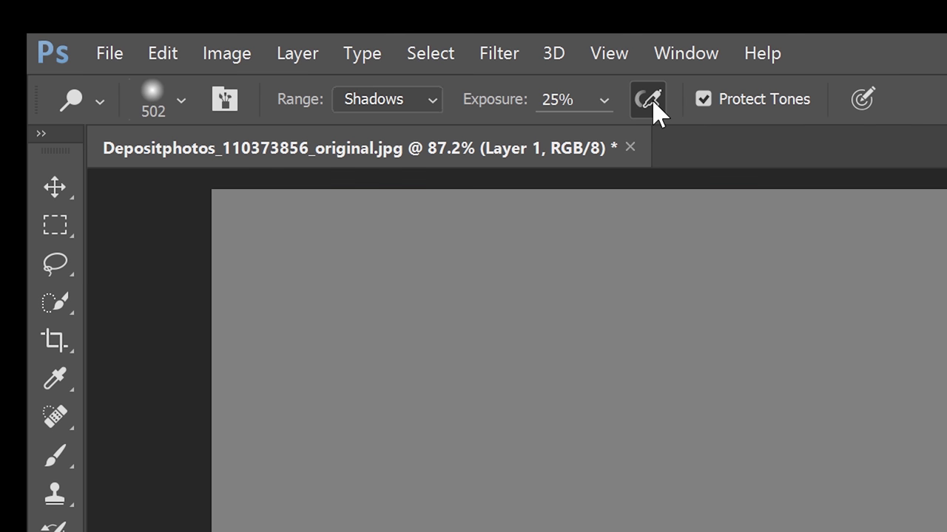
With airbrush build-up off and the range set to Highlights, dodge a straight horizontal stroke across the gray fill
{"action": "left_click", "coordinate": [383, 99]}
{"action": "left_click", "coordinate": [152, 52]}
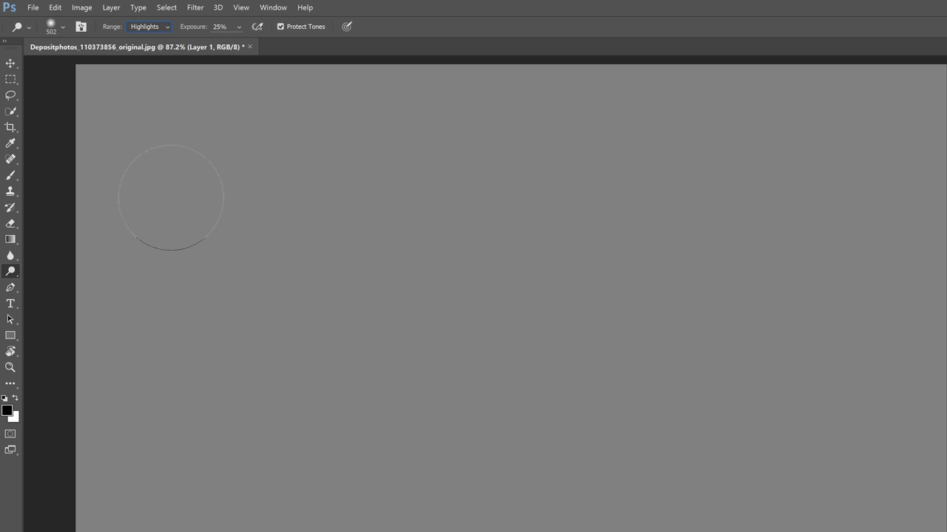
{"action": "left_click_drag", "start_coordinate": [170, 197], "coordinate": [862, 198]}
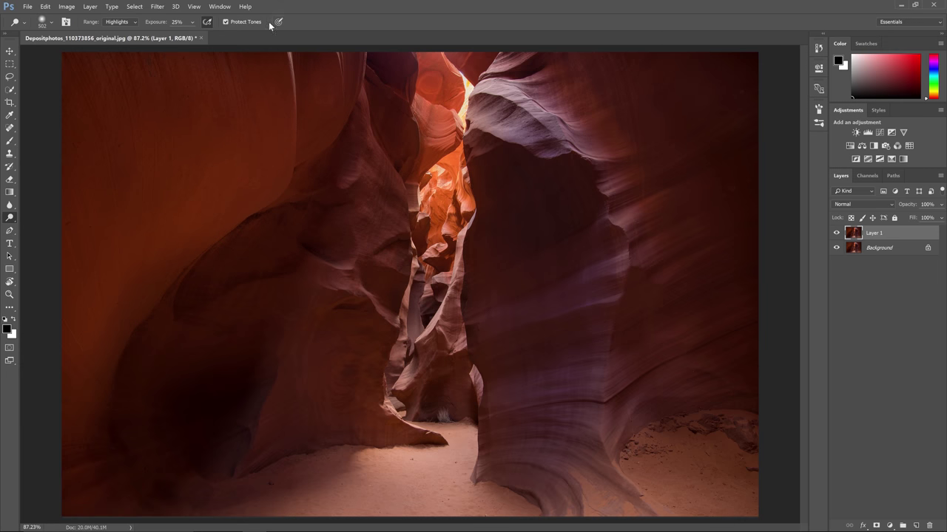
With the range set to Midtones, dodge the left wall and central passage and burn the dark rock between them
{"action": "left_click", "coordinate": [125, 22]}
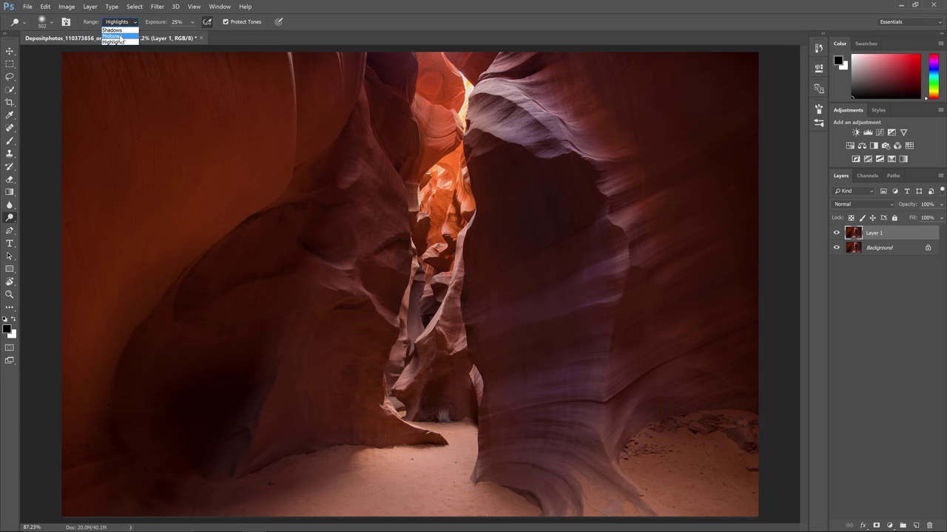
{"action": "left_click", "coordinate": [118, 38]}
{"action": "mouse_move", "coordinate": [230, 177]}
{"action": "left_mouse_down"}
{"action": "mouse_move", "coordinate": [171, 185]}
{"action": "mouse_move", "coordinate": [210, 135]}
{"action": "mouse_move", "coordinate": [228, 83]}
{"action": "left_mouse_up"}
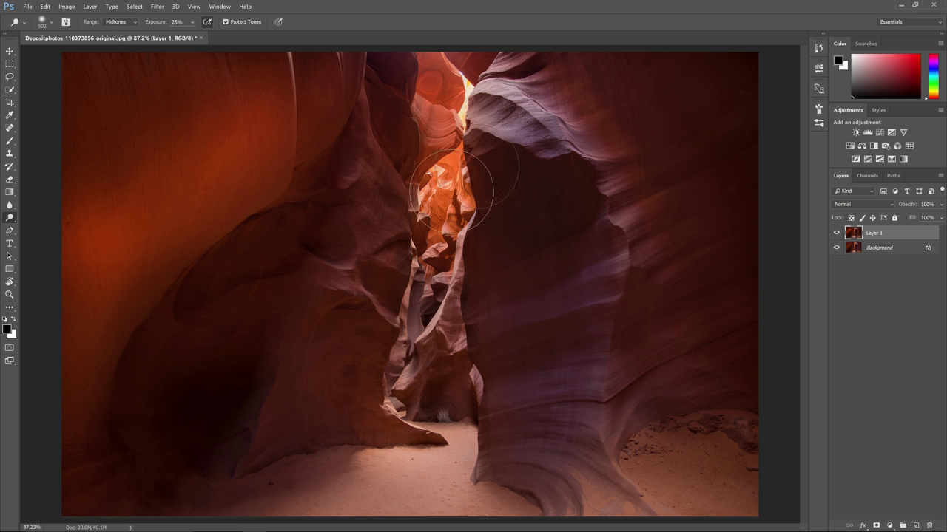
{"action": "mouse_move", "coordinate": [448, 236]}
{"action": "left_mouse_down"}
{"action": "mouse_move", "coordinate": [449, 167]}
{"action": "mouse_move", "coordinate": [450, 324]}
{"action": "left_mouse_up"}
{"action": "mouse_move", "coordinate": [369, 261]}
{"action": "left_mouse_down"}
{"action": "mouse_move", "coordinate": [328, 230]}
{"action": "mouse_move", "coordinate": [291, 257]}
{"action": "mouse_move", "coordinate": [246, 469]}
{"action": "mouse_move", "coordinate": [260, 368]}
{"action": "left_mouse_up"}
Set the range to Shadows and the exposure to 10%, and burn the dark areas of the right canyon wall
{"action": "left_click", "coordinate": [116, 22]}
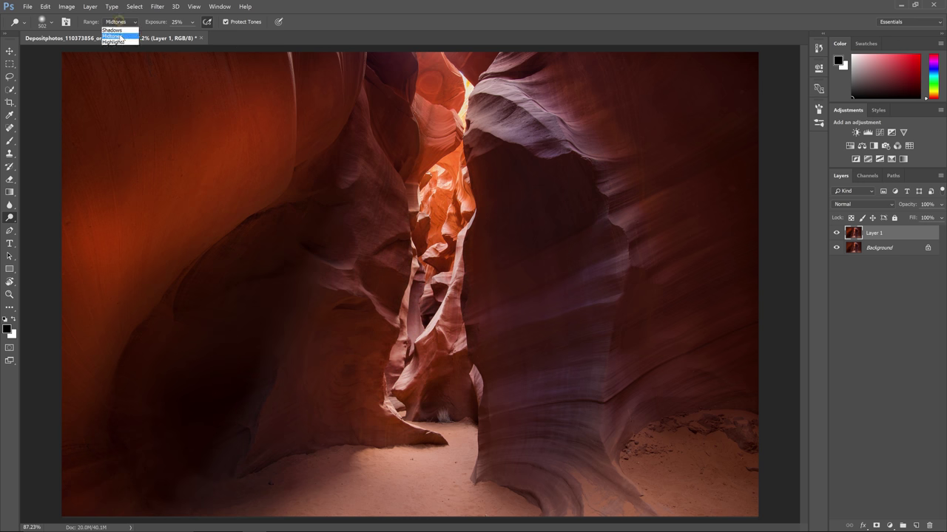
{"action": "left_click", "coordinate": [118, 32]}
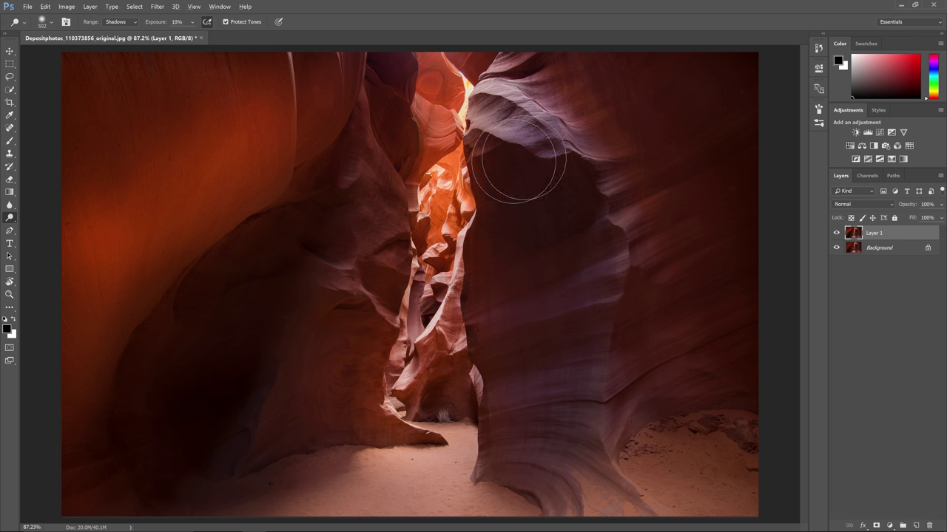
{"action": "key", "text": "1"}
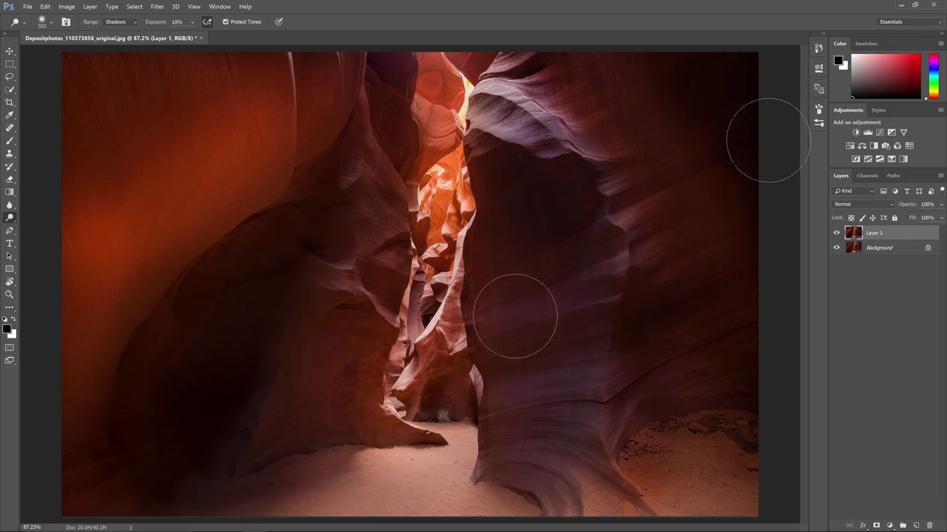
{"action": "mouse_move", "coordinate": [672, 39]}
{"action": "left_mouse_down"}
{"action": "mouse_move", "coordinate": [660, 170]}
{"action": "mouse_move", "coordinate": [666, 38]}
{"action": "left_mouse_up"}
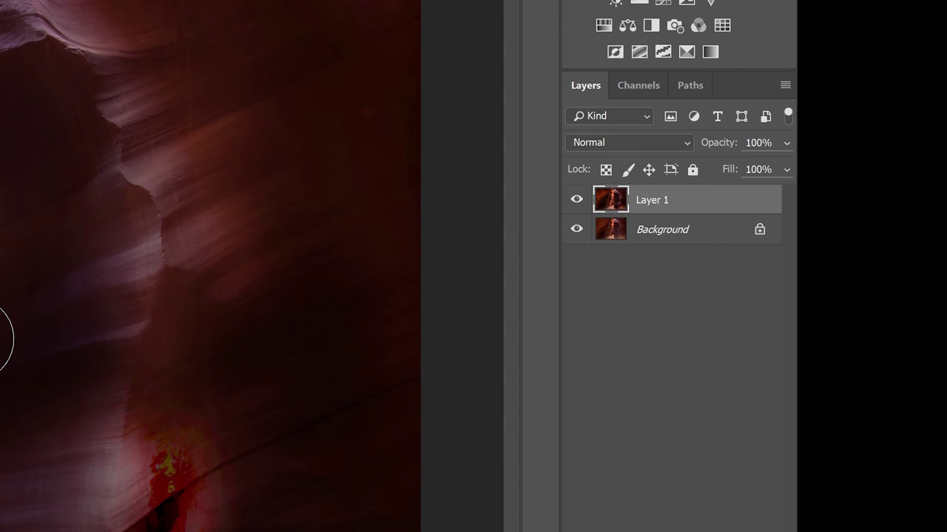
Replace the edited image layer with a new layer filled with 50% Gray in Normal mode at 100% opacity
{"action": "key", "text": "Delete"}
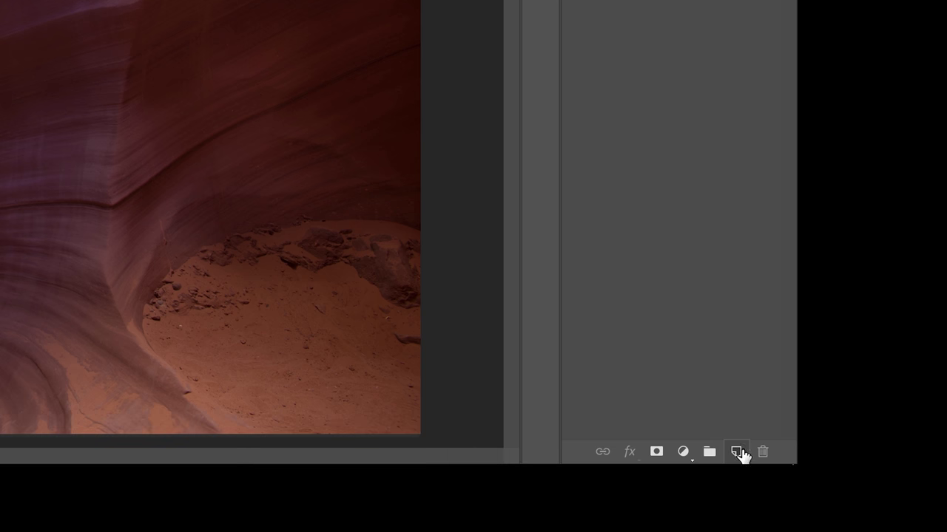
{"action": "left_click", "coordinate": [737, 451]}
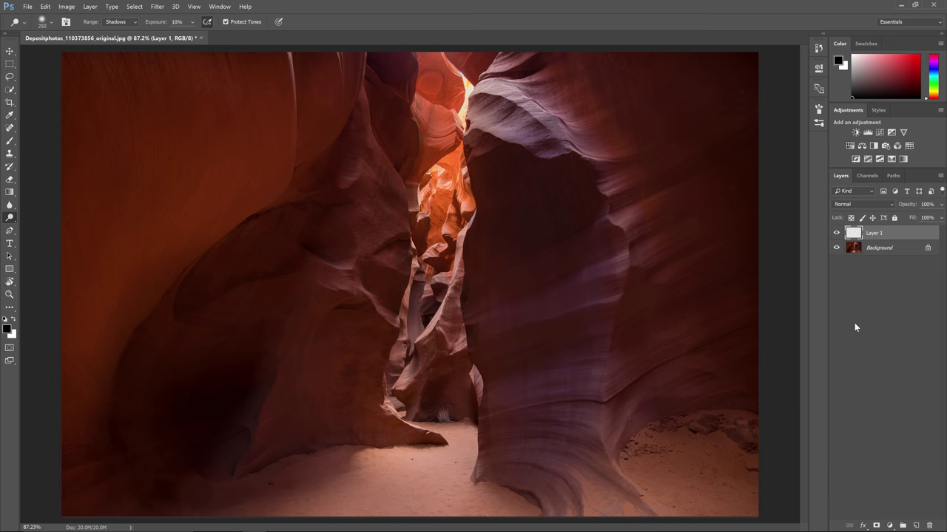
{"action": "key", "text": "shift+F5"}
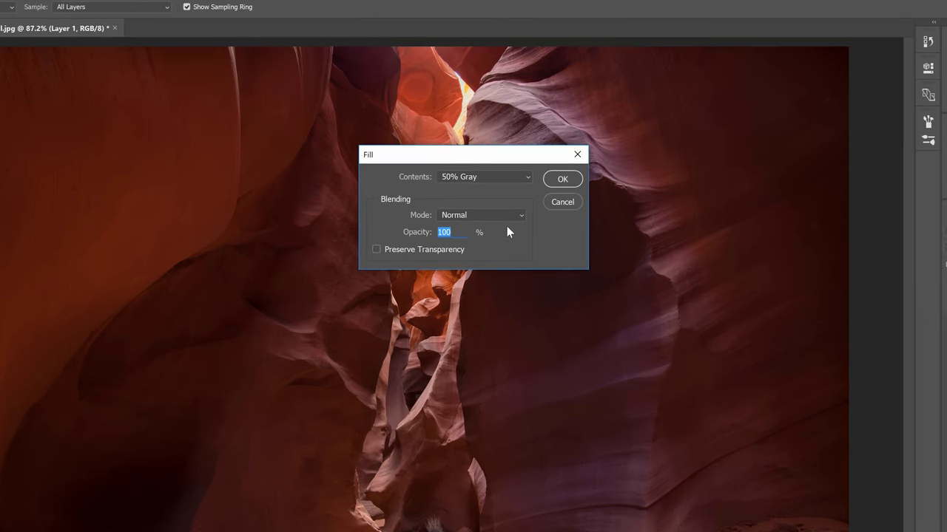
{"action": "left_click", "coordinate": [506, 152]}
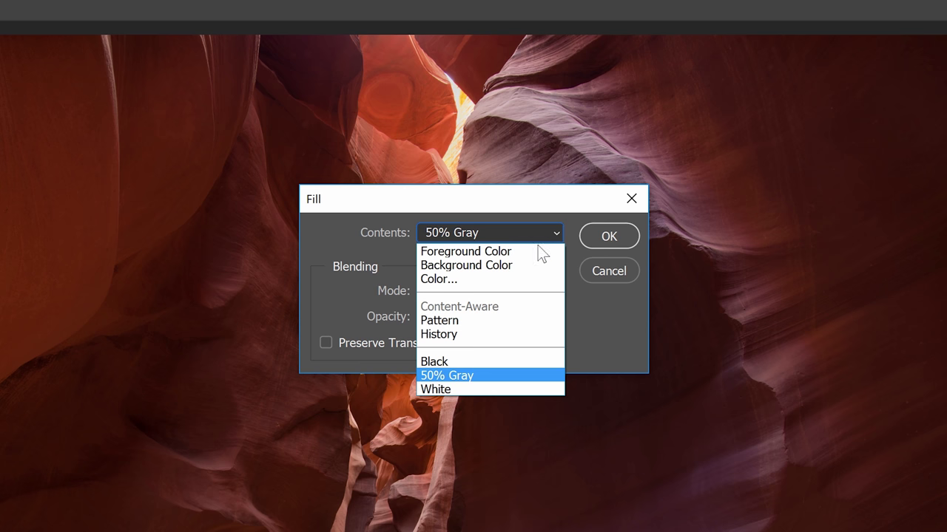
{"action": "left_click", "coordinate": [492, 370]}
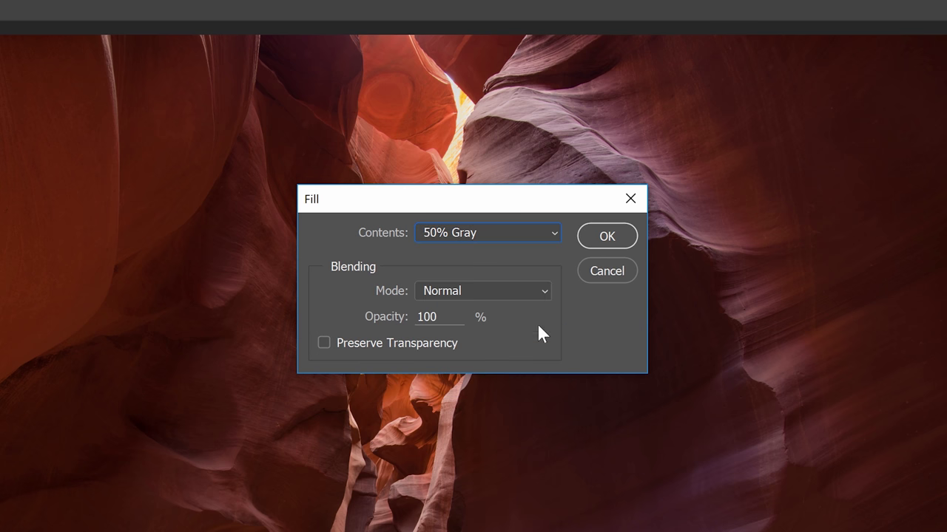
{"action": "left_click", "coordinate": [603, 237]}
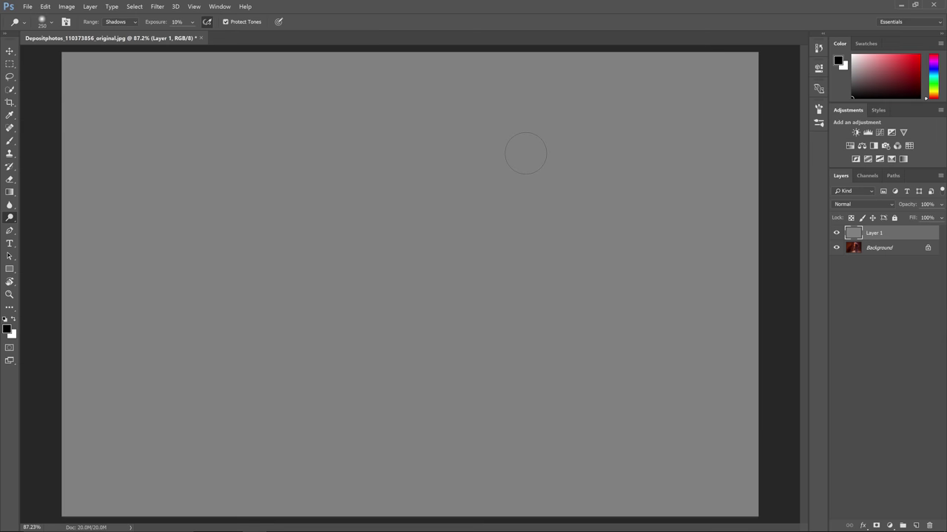
Set the range to Midtones and paint alternating dodged and burned vertical strokes on the left part of the gray layer
{"action": "left_click", "coordinate": [121, 21]}
{"action": "left_click", "coordinate": [118, 31]}
{"action": "mouse_move", "coordinate": [190, 194]}
{"action": "left_mouse_down"}
{"action": "mouse_move", "coordinate": [181, 362]}
{"action": "mouse_move", "coordinate": [165, 200]}
{"action": "mouse_move", "coordinate": [176, 275]}
{"action": "mouse_move", "coordinate": [196, 188]}
{"action": "mouse_move", "coordinate": [211, 403]}
{"action": "mouse_move", "coordinate": [237, 388]}
{"action": "left_mouse_up"}
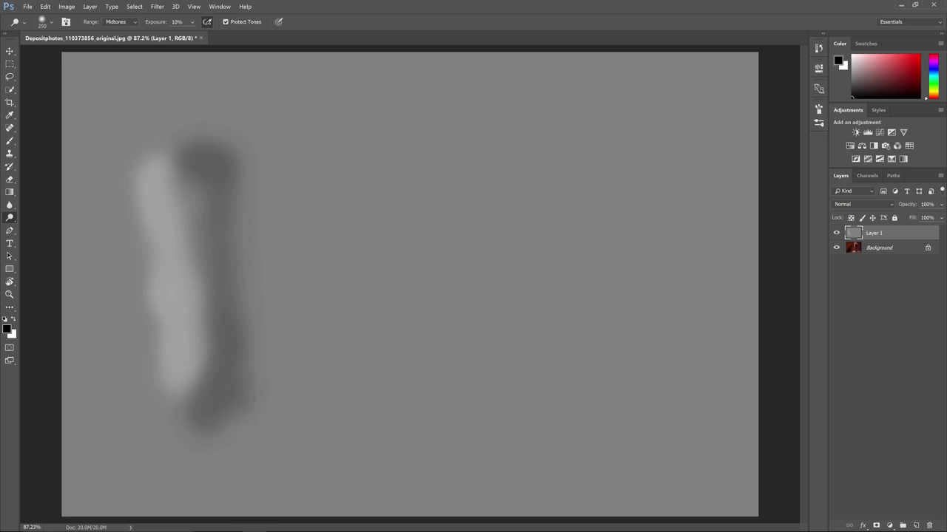
{"action": "mouse_move", "coordinate": [236, 155]}
{"action": "left_mouse_down"}
{"action": "mouse_move", "coordinate": [253, 379]}
{"action": "mouse_move", "coordinate": [300, 379]}
{"action": "left_mouse_up"}
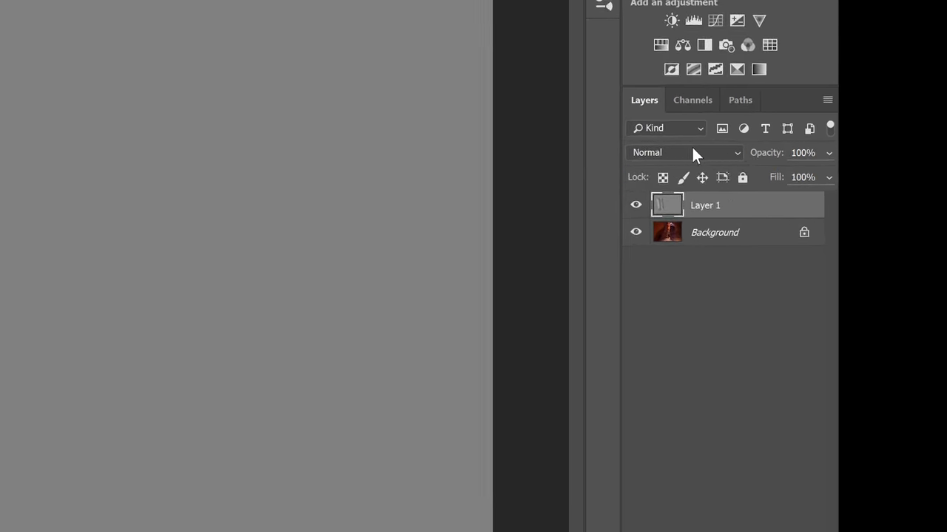
Try Soft Light on the clean gray layer and settle on Overlay as its blend mode
{"action": "left_click", "coordinate": [818, 189]}
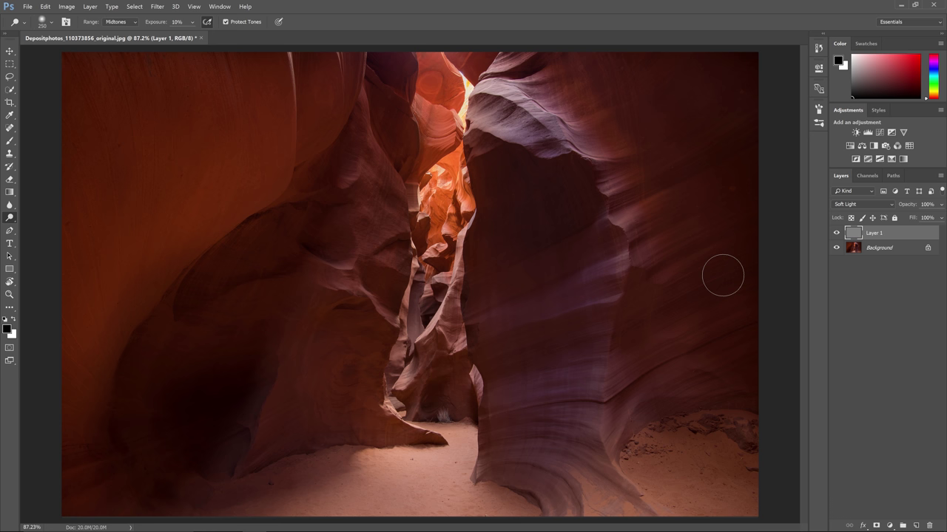
{"action": "left_click", "coordinate": [851, 204]}
{"action": "left_click", "coordinate": [839, 300]}
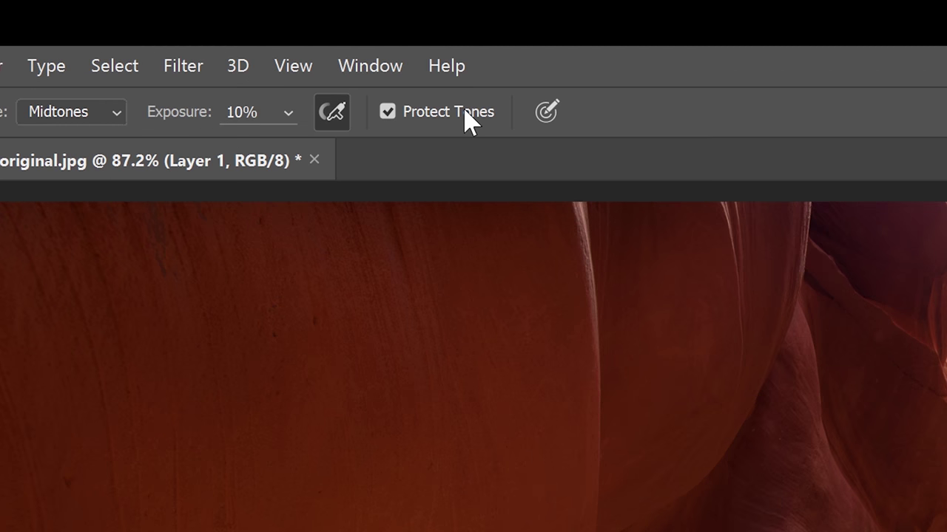
Turn off Protect Tones for the Dodge tool and keep its range at Midtones
{"action": "left_click", "coordinate": [466, 114]}
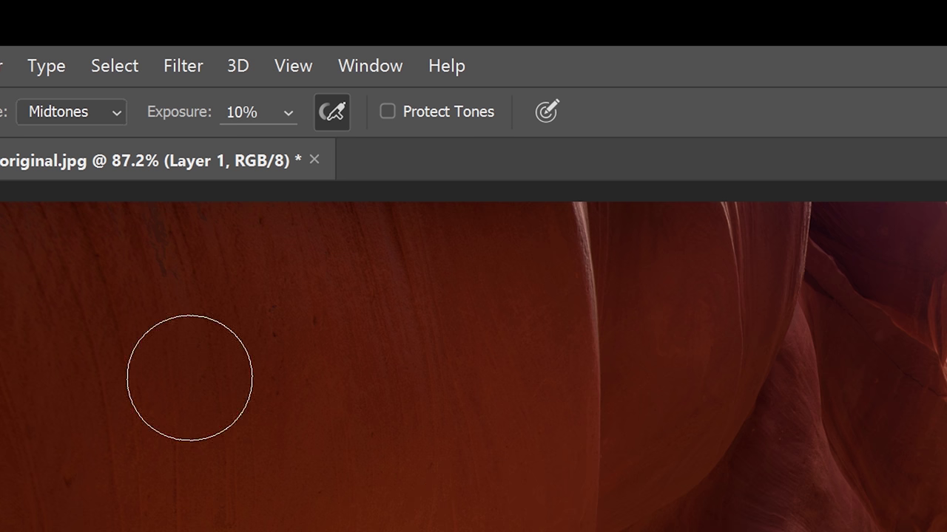
{"action": "left_click", "coordinate": [88, 119]}
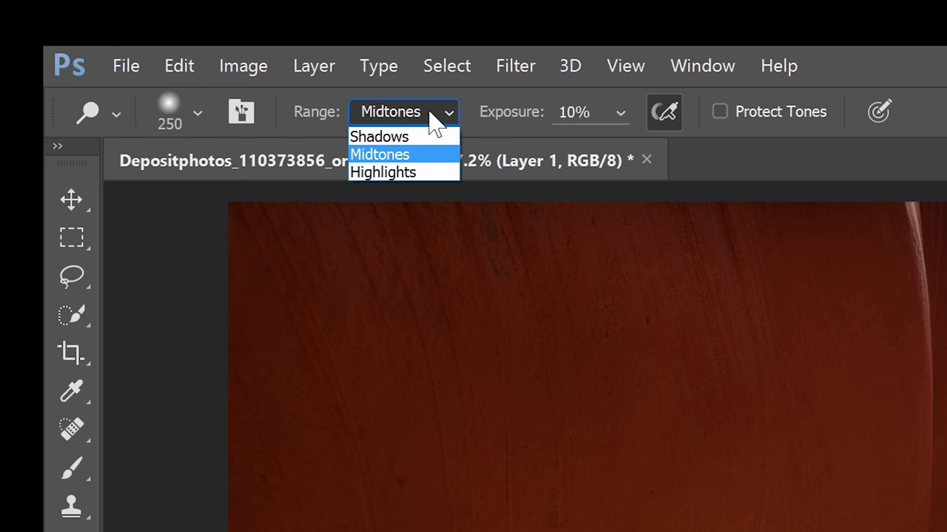
{"action": "left_click", "coordinate": [432, 117]}
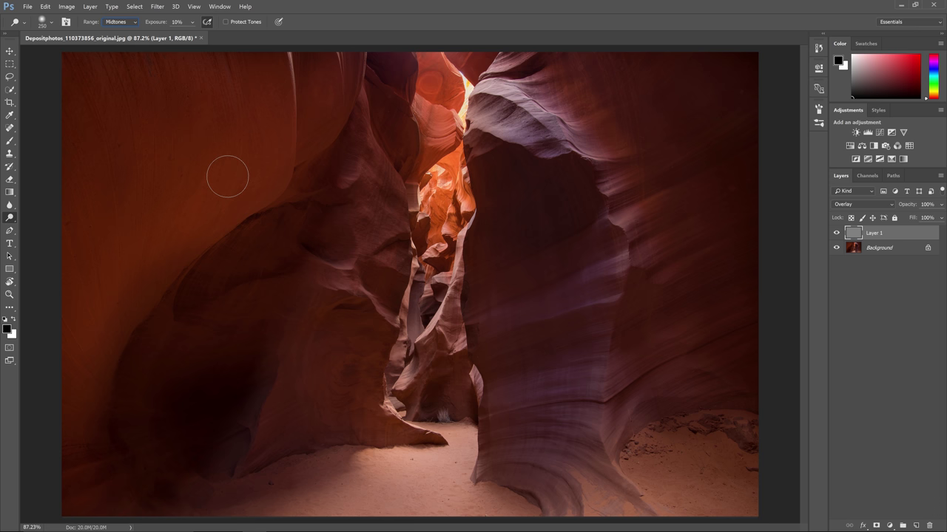
Set the gray layer's blend mode to Normal and dodge a bright vertical streak on it, raising the exposure to 50%
{"action": "left_click", "coordinate": [864, 204]}
{"action": "left_click", "coordinate": [850, 207]}
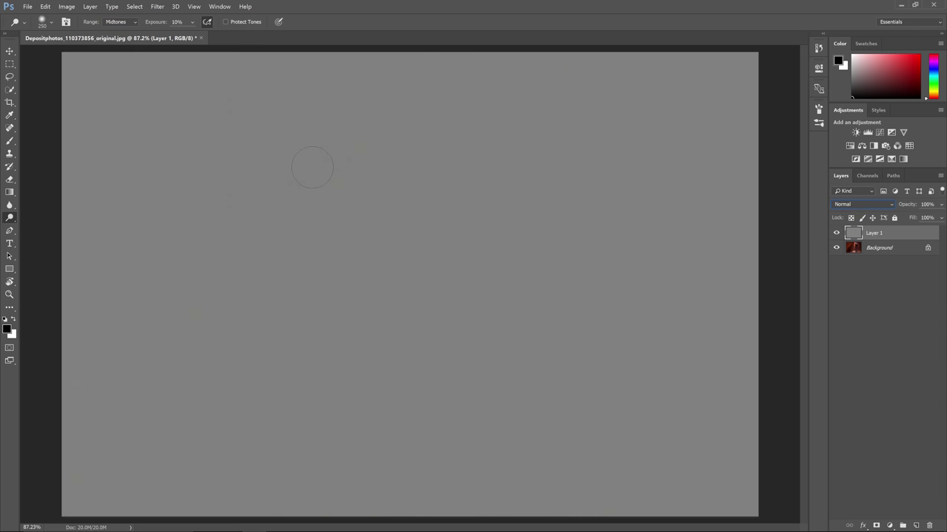
{"action": "mouse_move", "coordinate": [238, 142]}
{"action": "left_mouse_down"}
{"action": "mouse_move", "coordinate": [258, 305]}
{"action": "mouse_move", "coordinate": [236, 172]}
{"action": "mouse_move", "coordinate": [261, 248]}
{"action": "left_mouse_up"}
{"action": "key", "text": "5"}
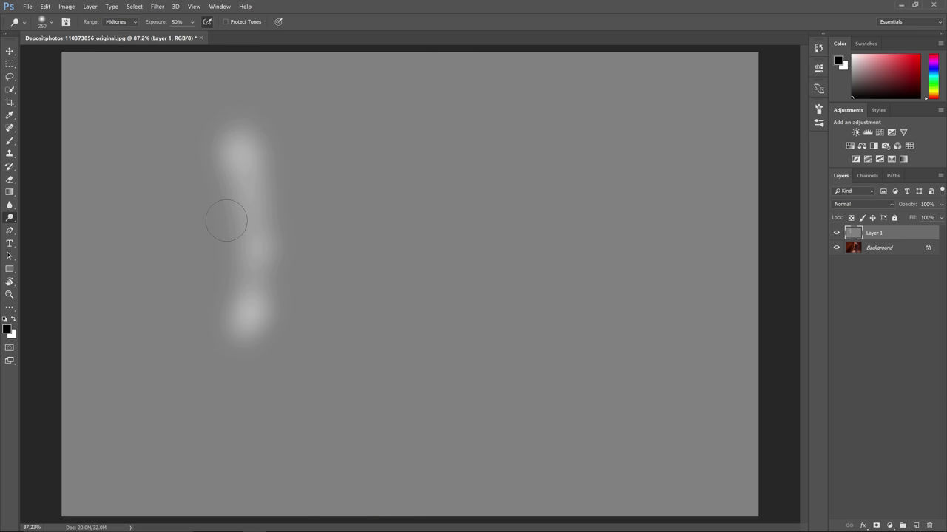
{"action": "mouse_move", "coordinate": [237, 386]}
{"action": "left_mouse_down"}
{"action": "mouse_move", "coordinate": [237, 188]}
{"action": "mouse_move", "coordinate": [222, 186]}
{"action": "mouse_move", "coordinate": [237, 346]}
{"action": "left_mouse_up"}
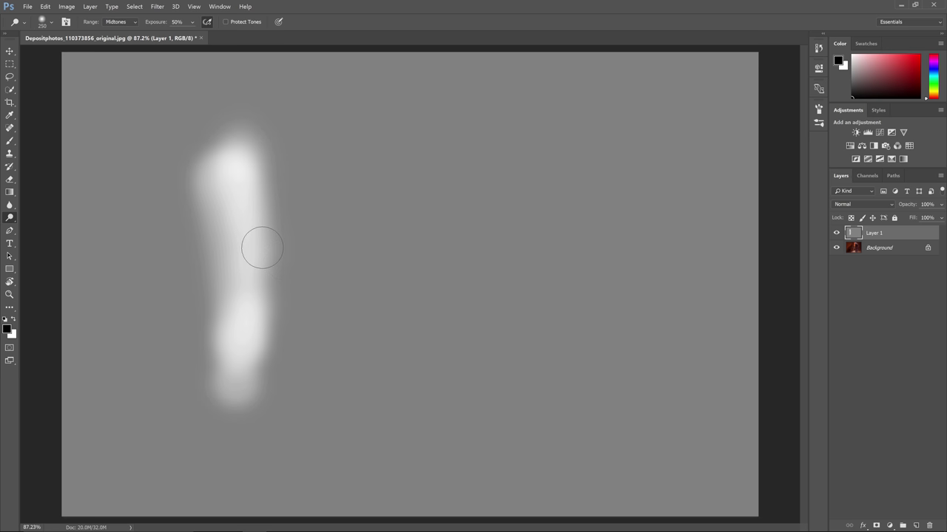
Paint a large soft black area beside the light streak using the Brush tool at 500 px and 100% opacity
{"action": "left_click", "coordinate": [8, 141]}
{"action": "mouse_move", "coordinate": [340, 133]}
{"action": "left_mouse_down"}
{"action": "mouse_move", "coordinate": [344, 296]}
{"action": "mouse_move", "coordinate": [334, 186]}
{"action": "mouse_move", "coordinate": [382, 320]}
{"action": "mouse_move", "coordinate": [414, 177]}
{"action": "mouse_move", "coordinate": [450, 291]}
{"action": "mouse_move", "coordinate": [535, 275]}
{"action": "left_mouse_up"}
{"action": "key", "text": "0"}
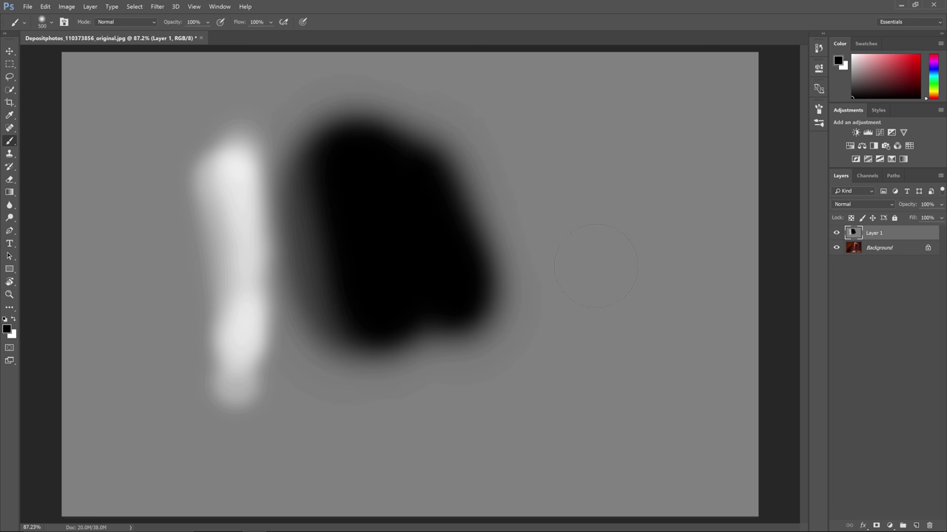
Strengthen the contrast of the painted gray layer using Levels with input black at 52 and input white at 211
{"action": "key", "text": "ctrl+l"}
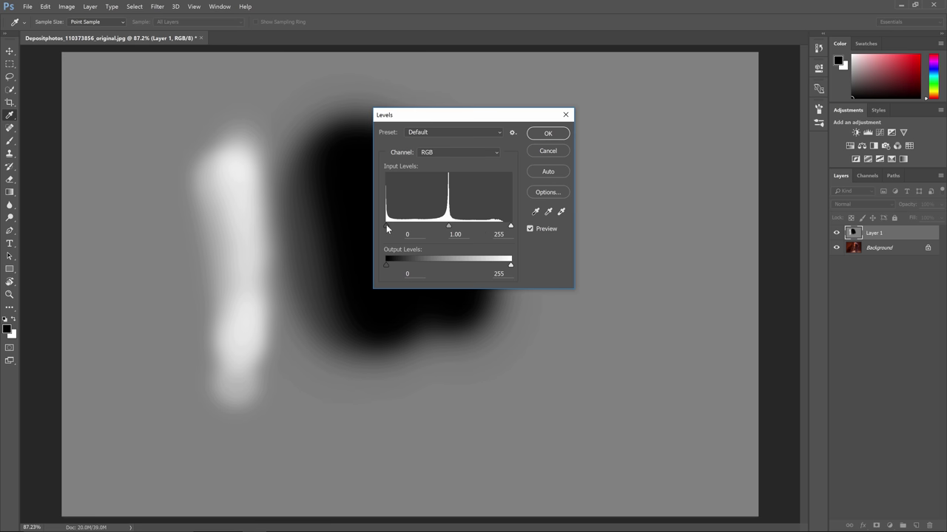
{"action": "left_click_drag", "start_coordinate": [387, 228], "coordinate": [412, 228]}
{"action": "left_click_drag", "start_coordinate": [508, 227], "coordinate": [494, 228]}
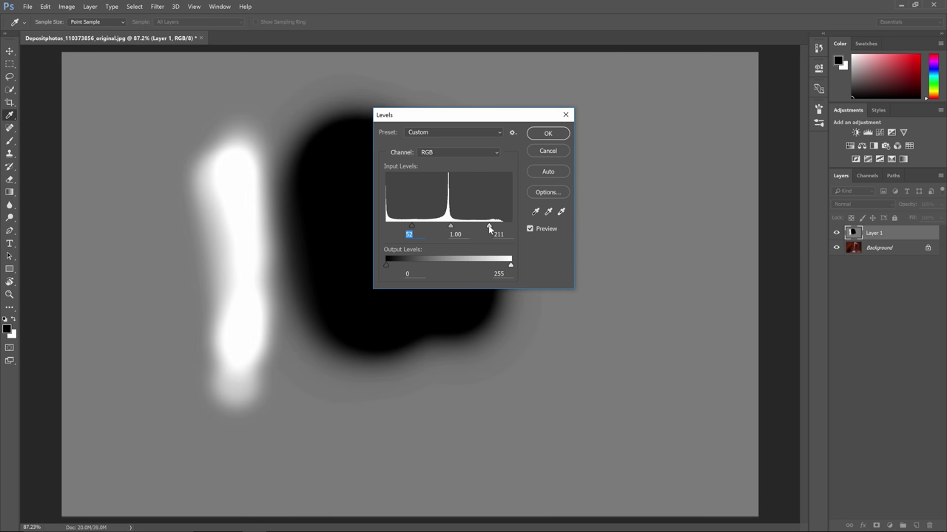
{"action": "left_click_drag", "start_coordinate": [488, 228], "coordinate": [449, 227]}
{"action": "left_click", "coordinate": [547, 134]}
{"action": "key", "text": "b"}
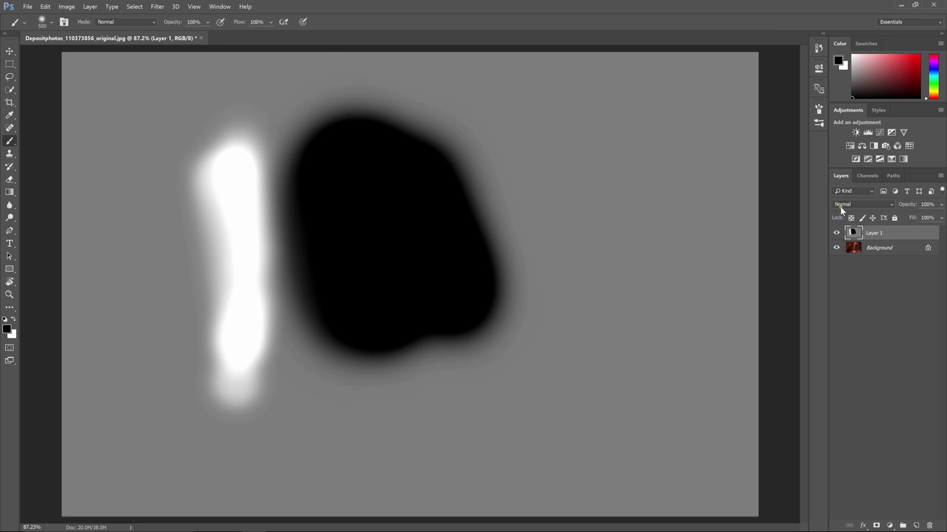
Set the gray layer's blend mode to Overlay and refill the layer with 50% gray
{"action": "left_click", "coordinate": [840, 206]}
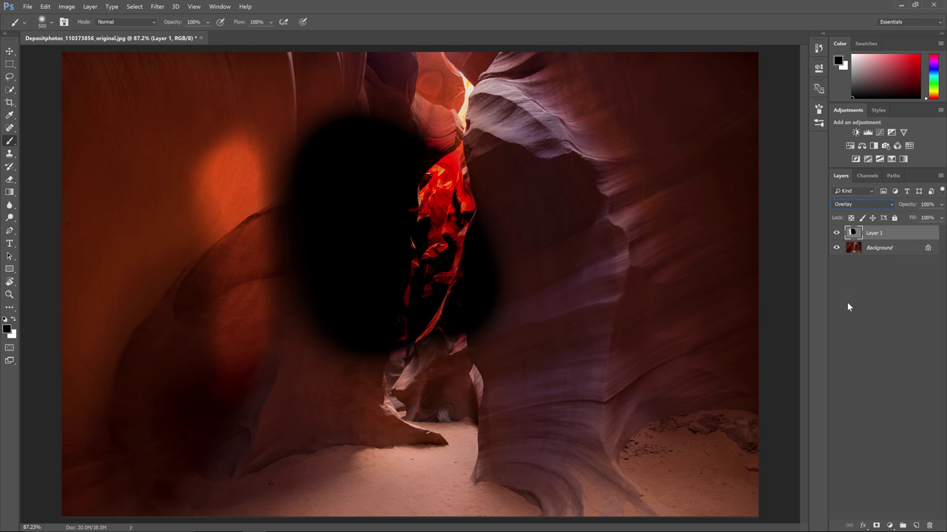
{"action": "left_click", "coordinate": [847, 302]}
{"action": "left_click", "coordinate": [548, 253]}
{"action": "key", "text": "shift+BackSpace"}
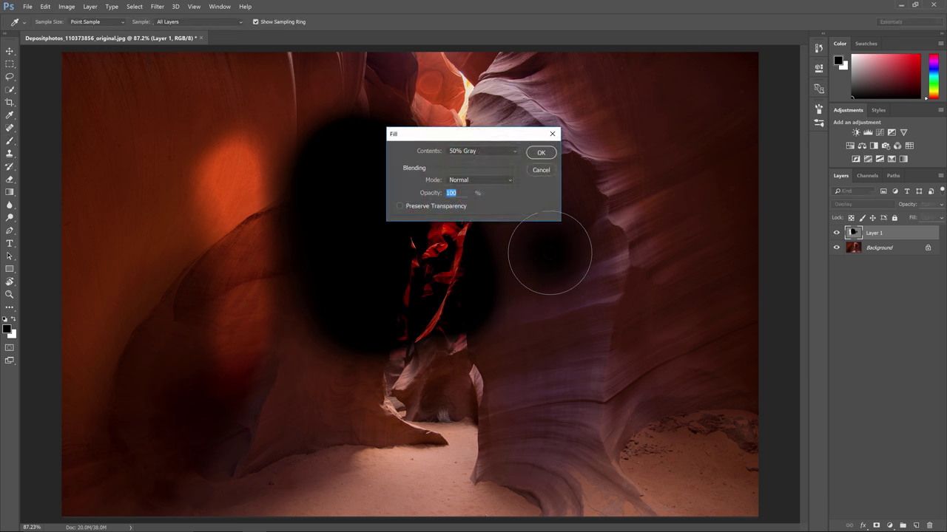
{"action": "key", "text": "Return"}
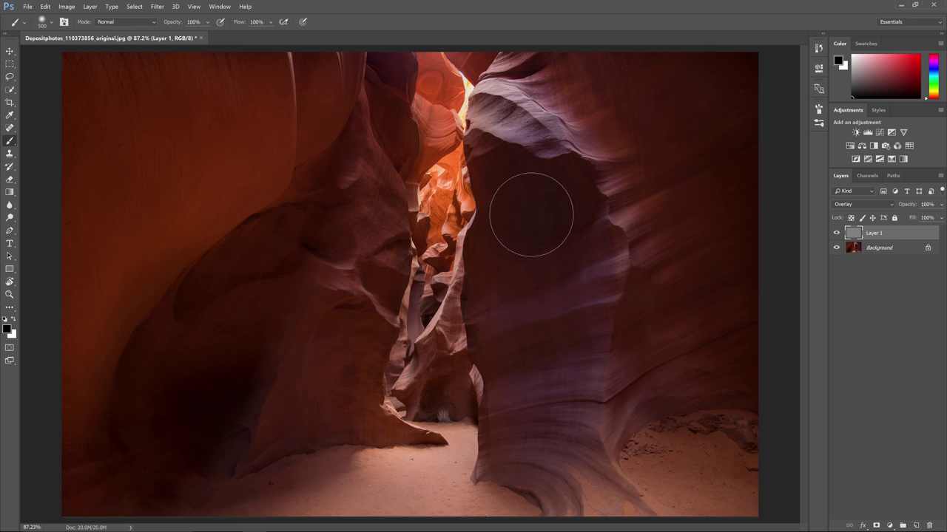
Burn the canyon walls broadly on the gray layer at 600 px and 20% exposure, and set its blend mode to Soft Light
{"action": "key", "text": "o"}
{"action": "left_click_drag", "start_coordinate": [508, 163], "coordinate": [507, 222]}
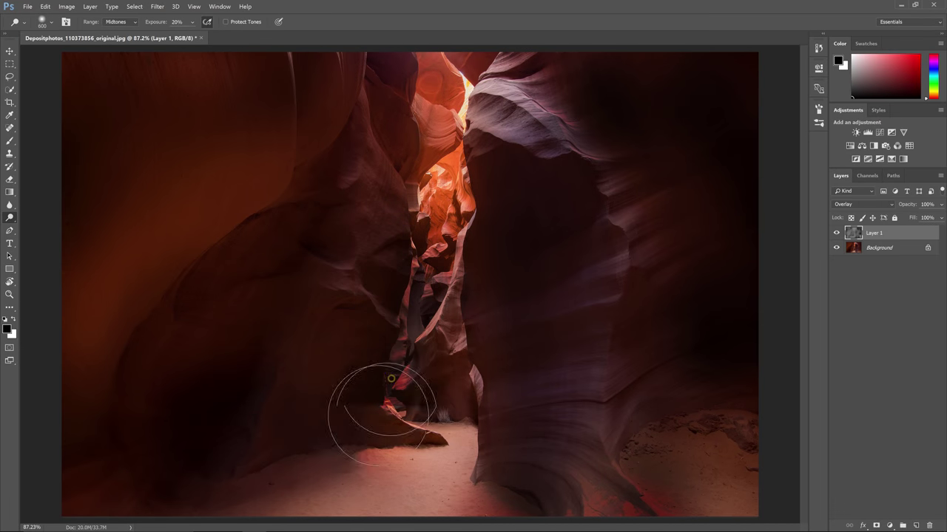
{"action": "left_click_drag", "start_coordinate": [380, 402], "coordinate": [150, 124]}
{"action": "left_click", "coordinate": [862, 205]}
{"action": "left_click", "coordinate": [852, 311]}
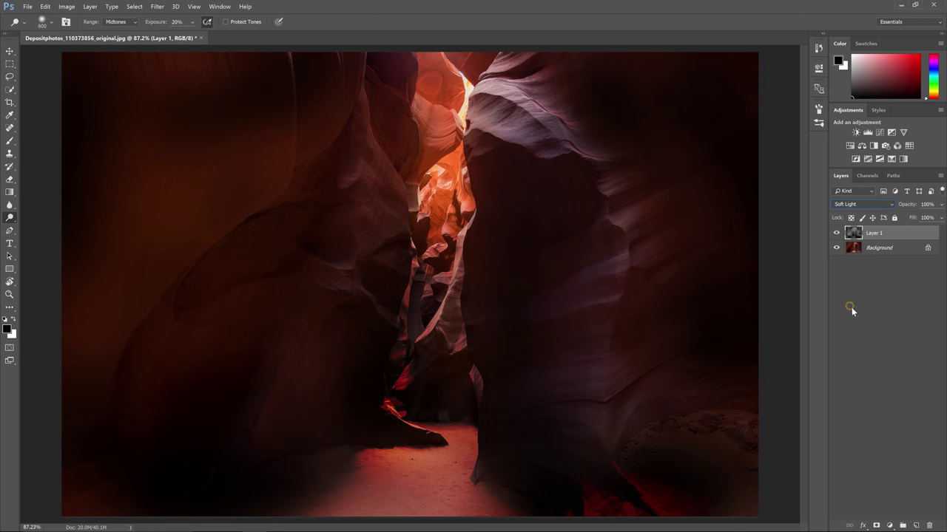
{"action": "left_click_drag", "start_coordinate": [695, 459], "coordinate": [533, 473]}
Burn the shadowed rocks inside the bright central opening with a small tip, reducing the exposure to 10%
{"action": "key", "text": "bracketleft"}
{"action": "key", "text": "bracketleft"}
{"action": "key", "text": "bracketleft"}
{"action": "key", "text": "bracketleft"}
{"action": "key", "text": "bracketleft"}
{"action": "key", "text": "bracketleft"}
{"action": "key", "text": "bracketleft"}
{"action": "key", "text": "bracketleft"}
{"action": "key", "text": "bracketleft"}
{"action": "key", "text": "bracketleft"}
{"action": "key", "text": "ctrl+plus"}
{"action": "key", "text": "ctrl+plus"}
{"action": "key", "text": "ctrl+plus"}
{"action": "mouse_move", "coordinate": [481, 309]}
{"action": "left_mouse_down"}
{"action": "mouse_move", "coordinate": [471, 355]}
{"action": "mouse_move", "coordinate": [519, 270]}
{"action": "mouse_move", "coordinate": [467, 418]}
{"action": "mouse_move", "coordinate": [530, 219]}
{"action": "left_mouse_up"}
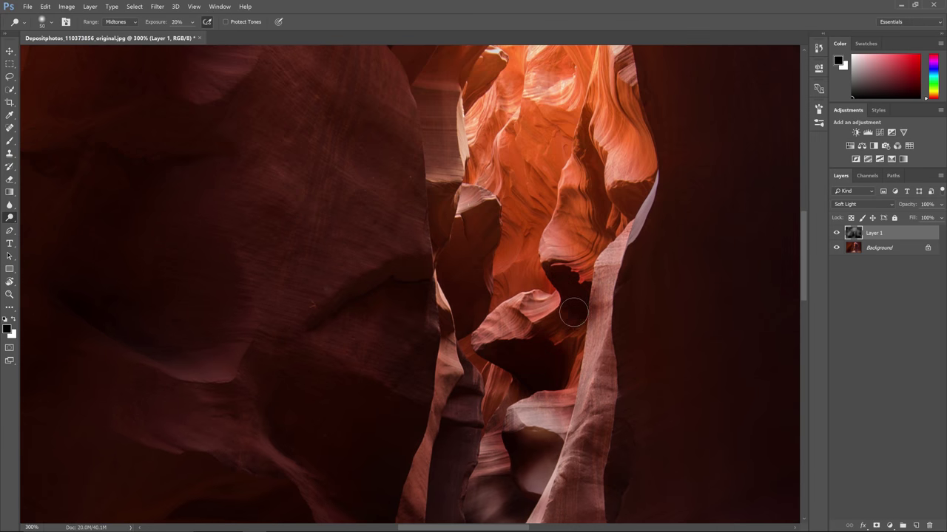
{"action": "left_click_drag", "start_coordinate": [555, 207], "coordinate": [582, 308]}
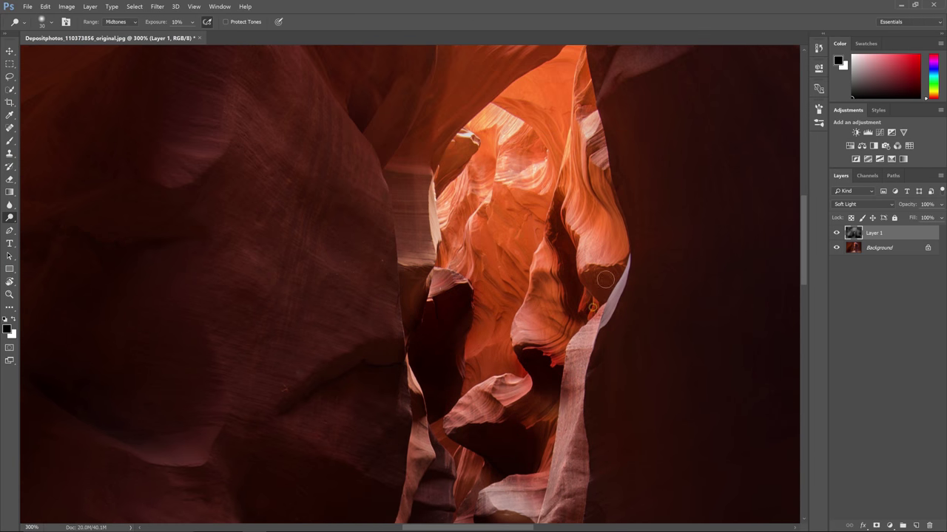
{"action": "left_click_drag", "start_coordinate": [588, 272], "coordinate": [617, 278]}
Touch up the rock edge on the left side of the central opening with a smaller tip, and undo the last stroke
{"action": "key", "text": "bracketleft"}
{"action": "key", "text": "bracketleft"}
{"action": "key", "text": "bracketleft"}
{"action": "key", "text": "bracketleft"}
{"action": "left_click_drag", "start_coordinate": [420, 287], "coordinate": [404, 336]}
{"action": "left_click_drag", "start_coordinate": [433, 182], "coordinate": [436, 241]}
{"action": "key", "text": "ctrl+z"}
Reduce the tip to 20 px and retouch the rock edge along the upper right side of the central opening
{"action": "key", "text": "bracketleft"}
{"action": "key", "text": "bracketleft"}
{"action": "key", "text": "bracketleft"}
{"action": "key", "text": "bracketright"}
{"action": "key", "text": "bracketright"}
{"action": "key", "text": "bracketright"}
{"action": "key", "text": "bracketright"}
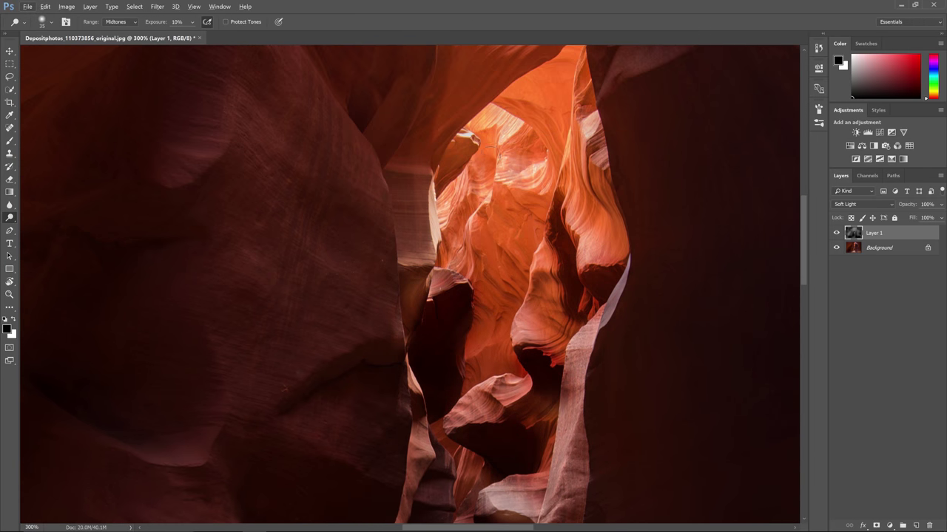
{"action": "key", "text": "bracketleft"}
{"action": "key", "text": "bracketleft"}
{"action": "key", "text": "bracketleft"}
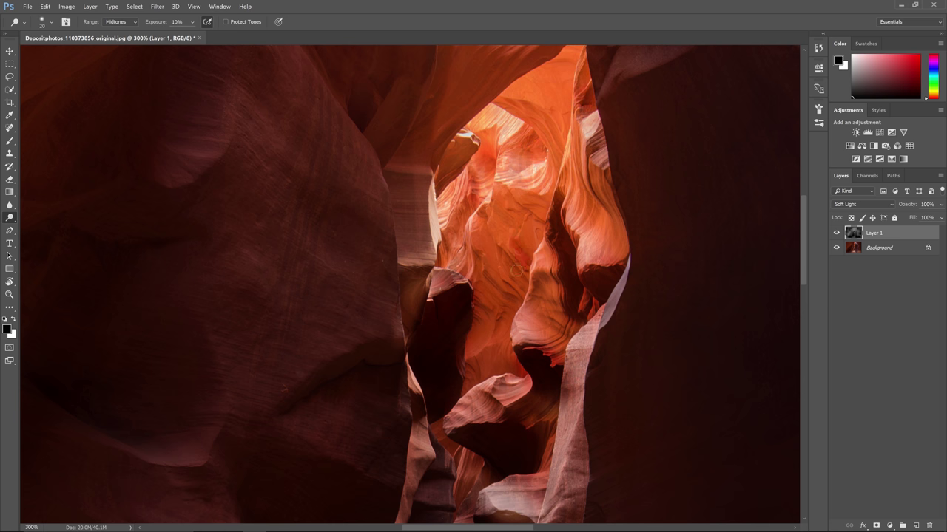
{"action": "left_click_drag", "start_coordinate": [592, 155], "coordinate": [603, 208]}
{"action": "left_click_drag", "start_coordinate": [600, 136], "coordinate": [600, 145]}
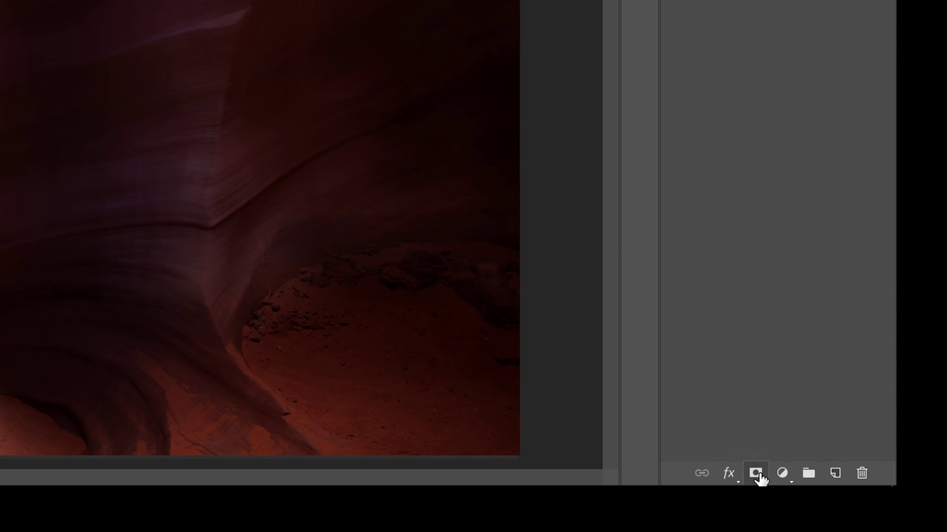
Add a layer mask to Layer 1 and apply the Background layer's RGB channel to it with Normal blending at 100% opacity
{"action": "left_click", "coordinate": [758, 474]}
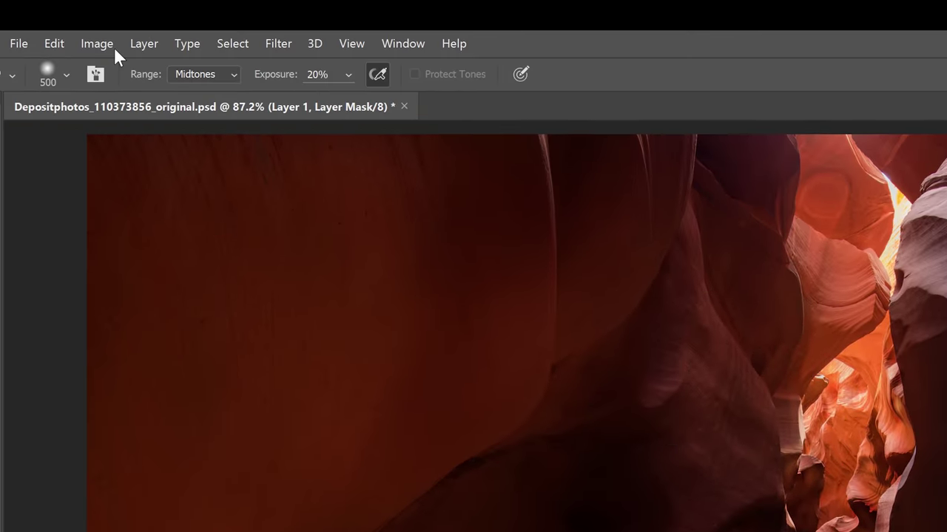
{"action": "left_click", "coordinate": [265, 94]}
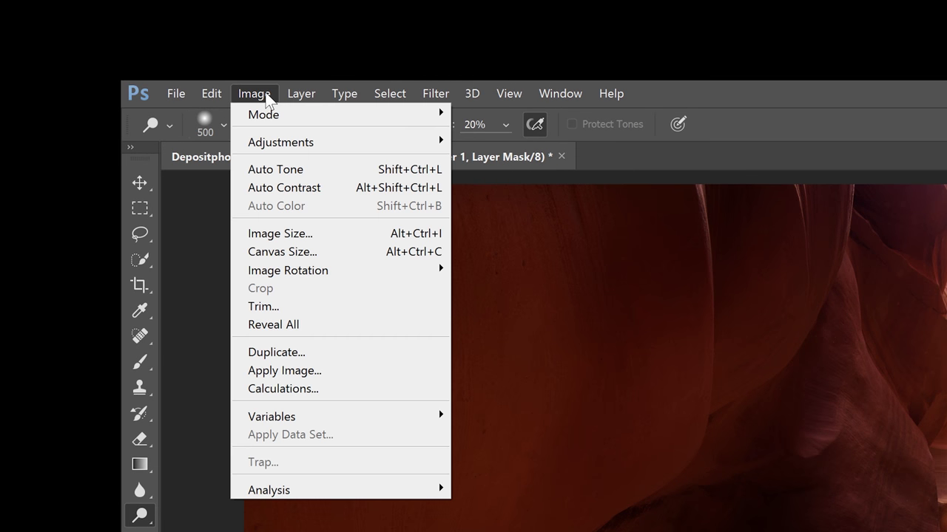
{"action": "left_click", "coordinate": [355, 370]}
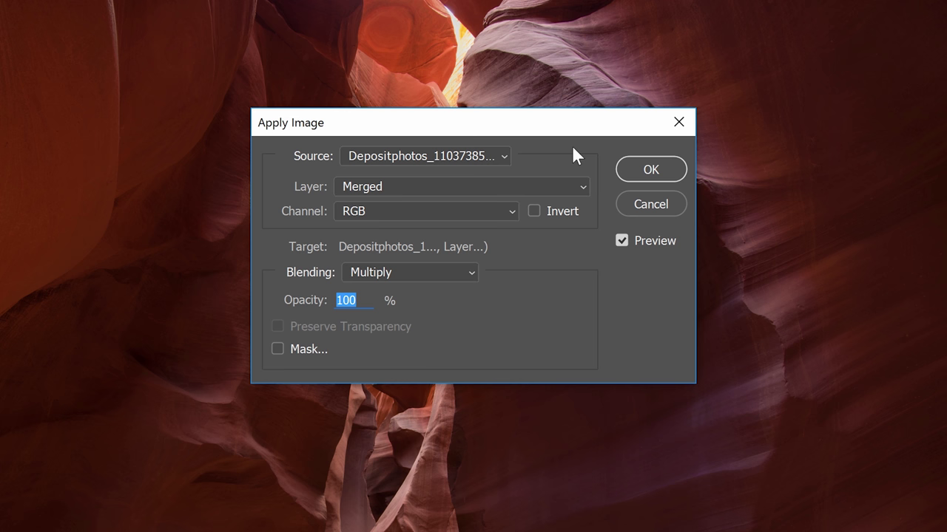
{"action": "left_click", "coordinate": [537, 183]}
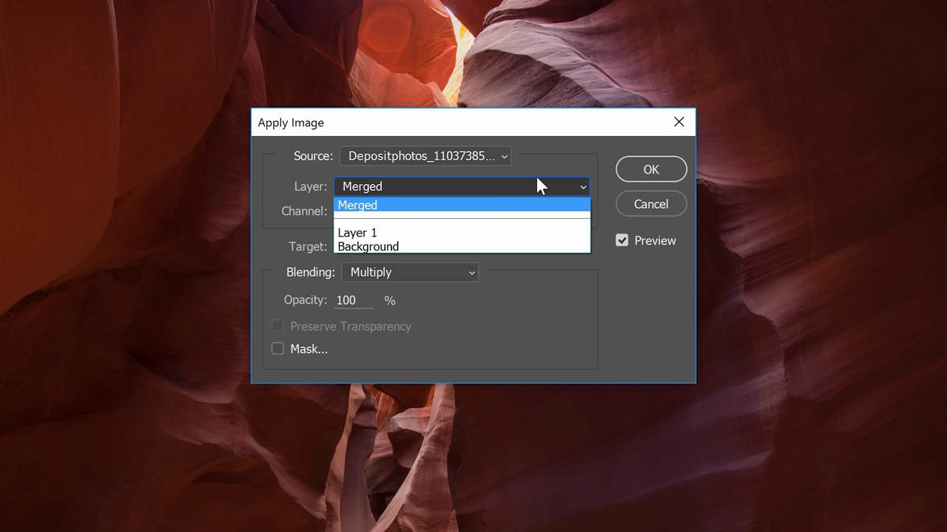
{"action": "left_click", "coordinate": [493, 245]}
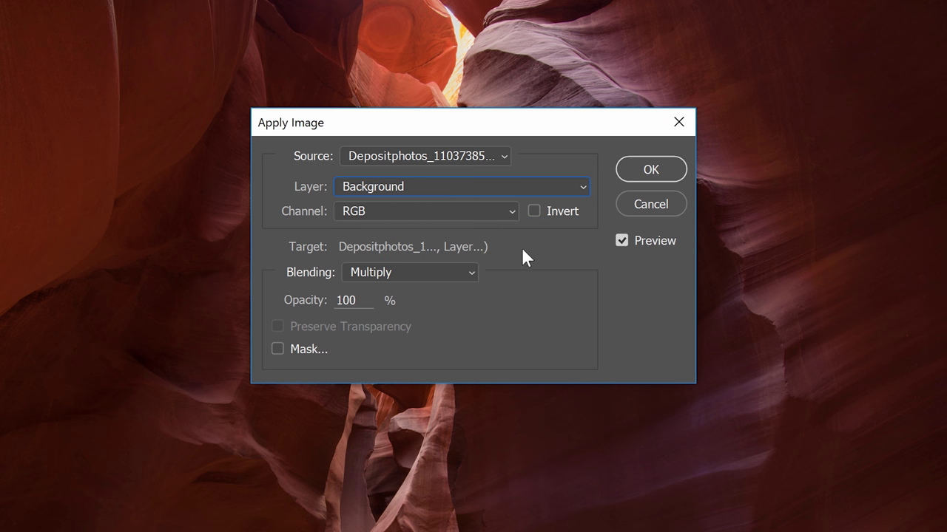
{"action": "left_click", "coordinate": [441, 278]}
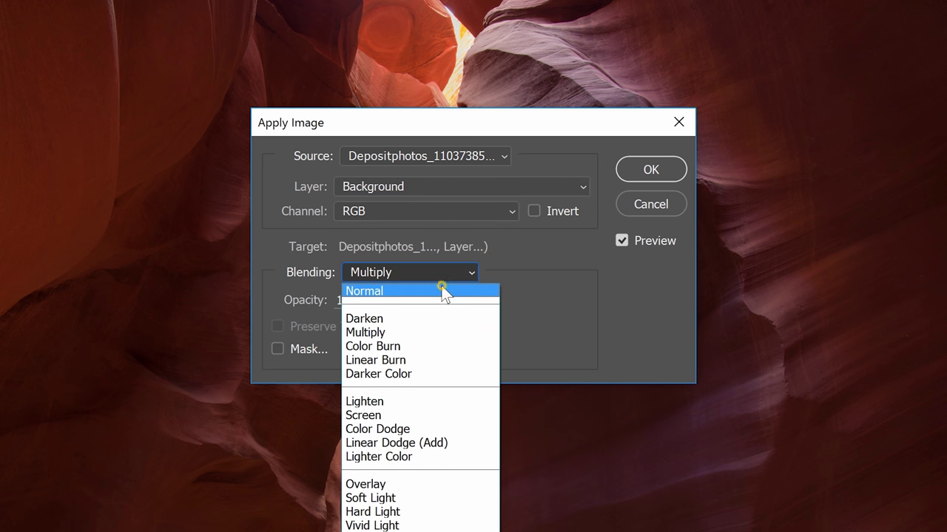
{"action": "left_click", "coordinate": [447, 289]}
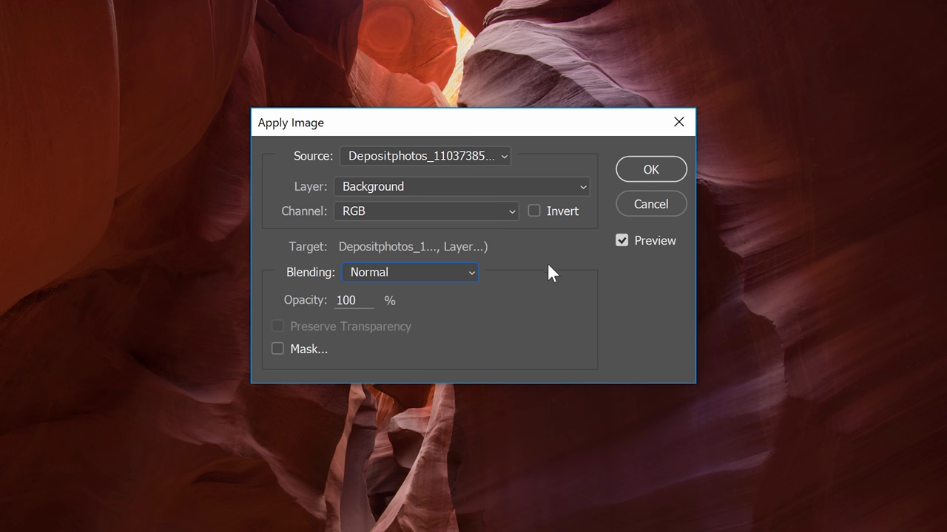
{"action": "double_click", "coordinate": [360, 302]}
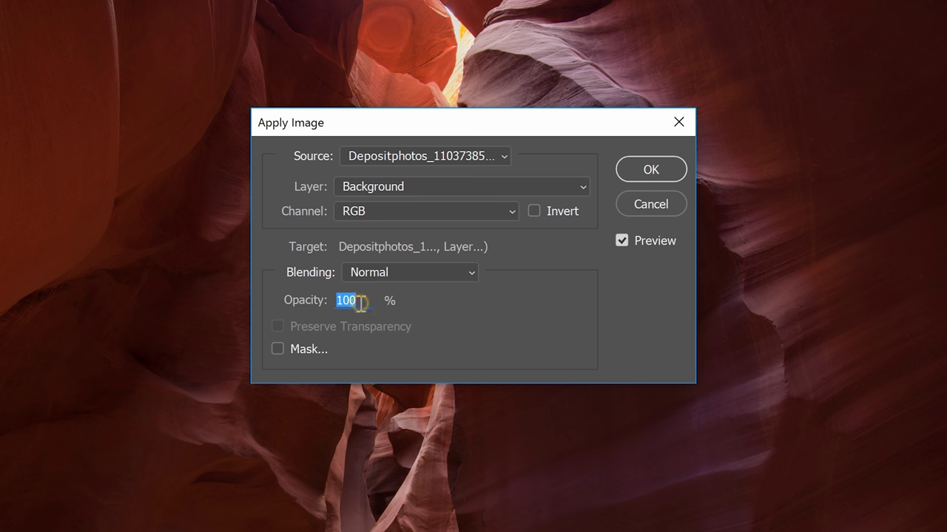
{"action": "left_click", "coordinate": [641, 166]}
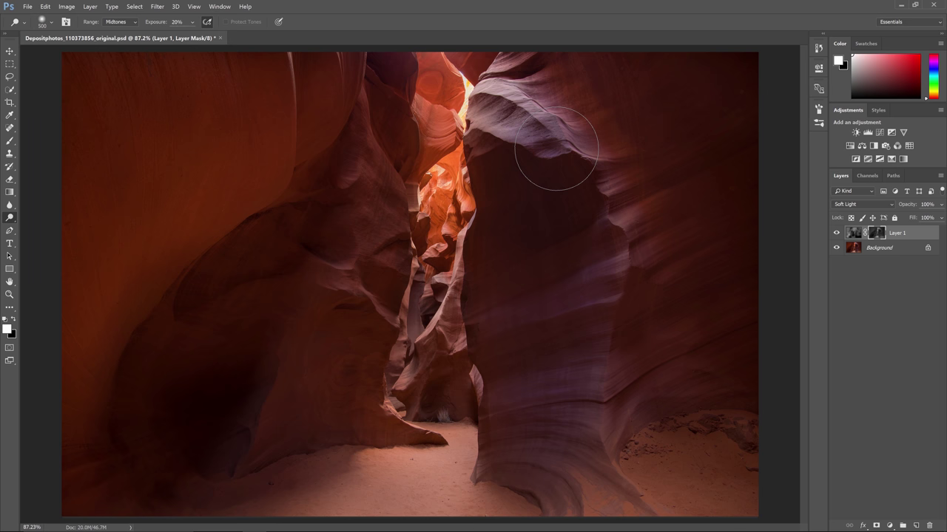
Invert Layer 1's mask and raise its contrast with Levels inputs of 81, 0.53 and 221
{"action": "left_click", "coordinate": [876, 233], "text": "alt"}
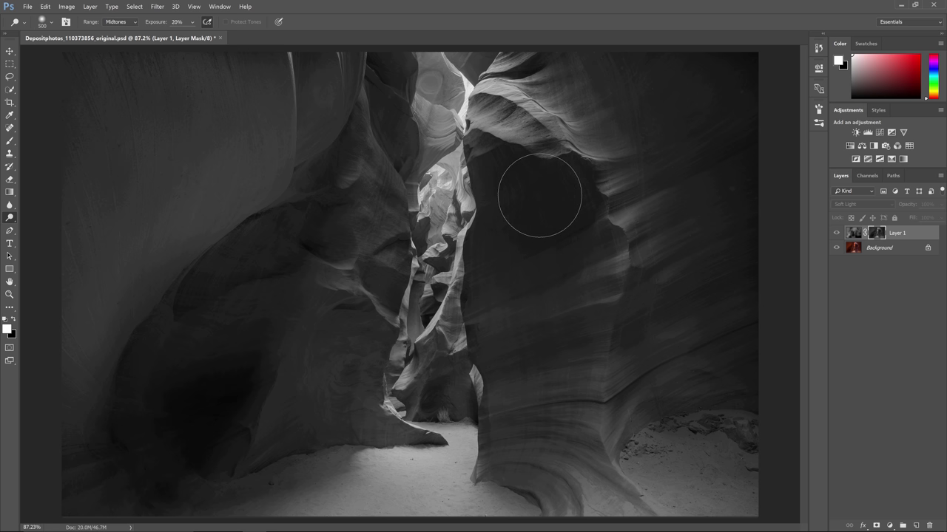
{"action": "key", "text": "ctrl+i"}
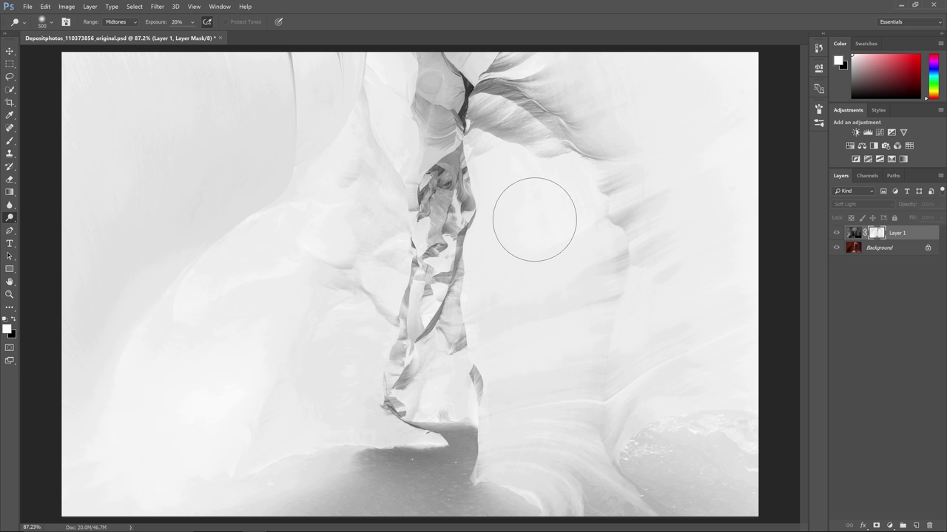
{"action": "key", "text": "ctrl+l"}
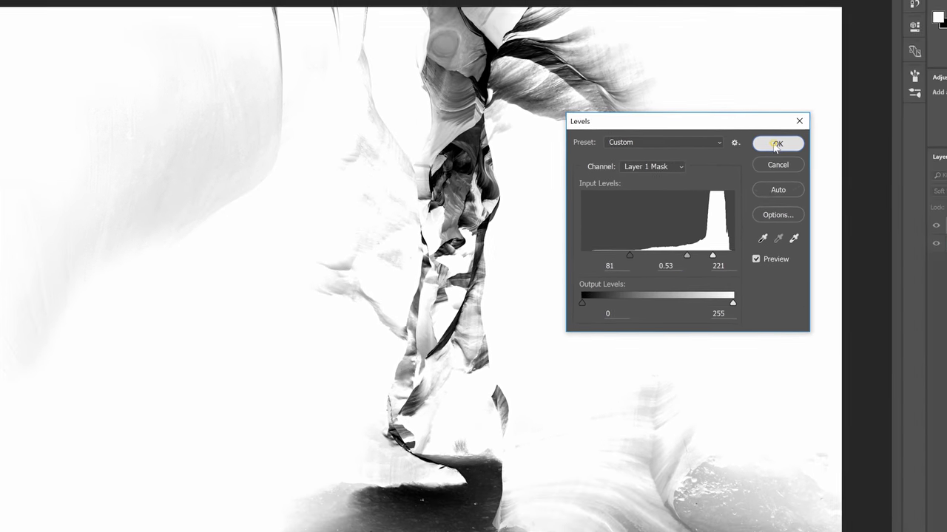
{"action": "left_click", "coordinate": [875, 116]}
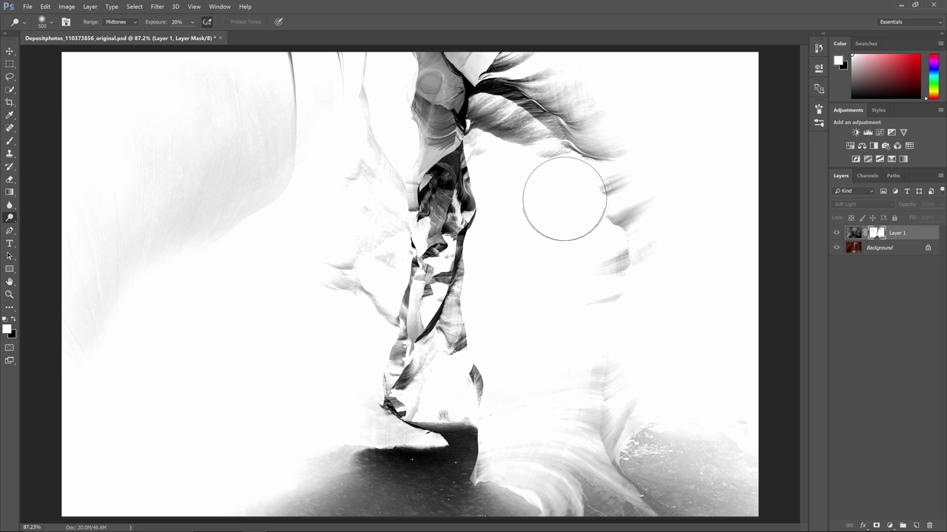
Burn the dark canyon walls on Layer 1's gray image rather than its mask, and keep the blend mode at Soft Light
{"action": "left_click", "coordinate": [852, 232]}
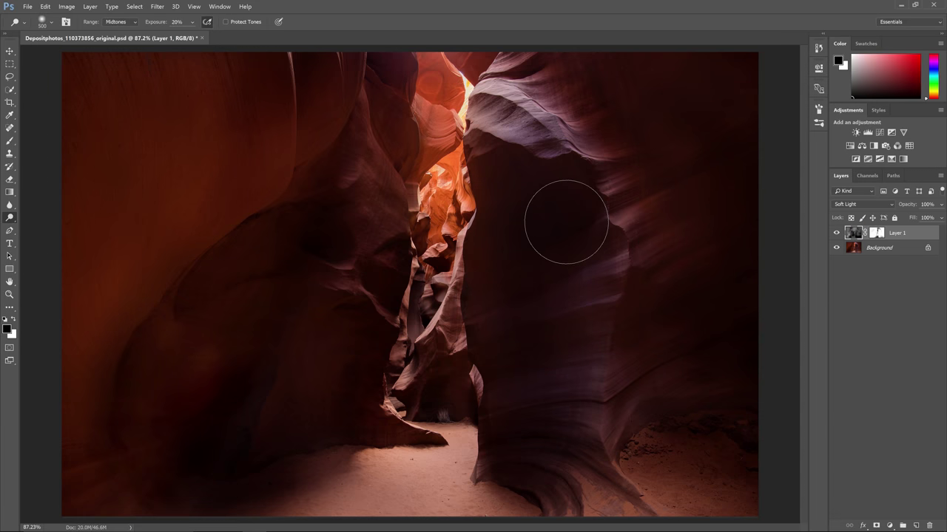
{"action": "key", "text": "0"}
{"action": "mouse_move", "coordinate": [550, 221]}
{"action": "left_mouse_down"}
{"action": "mouse_move", "coordinate": [566, 222]}
{"action": "mouse_move", "coordinate": [490, 202]}
{"action": "mouse_move", "coordinate": [501, 173]}
{"action": "mouse_move", "coordinate": [355, 231]}
{"action": "mouse_move", "coordinate": [401, 169]}
{"action": "mouse_move", "coordinate": [228, 397]}
{"action": "mouse_move", "coordinate": [278, 345]}
{"action": "left_mouse_up"}
{"action": "key", "text": "5"}
{"action": "left_click", "coordinate": [863, 204]}
{"action": "key", "text": "shift+alt+f"}
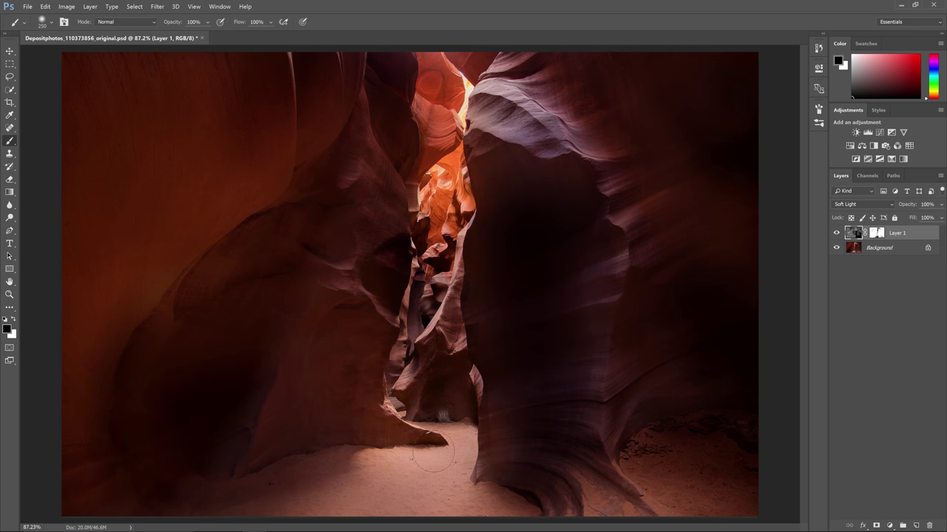
Paint gray over the lower part of the left canyon wall on Layer 1 using a smaller Brush
{"action": "key", "text": "bracketleft"}
{"action": "key", "text": "bracketleft"}
{"action": "key", "text": "bracketleft"}
{"action": "key", "text": "bracketleft"}
{"action": "key", "text": "bracketleft"}
{"action": "key", "text": "bracketleft"}
{"action": "key", "text": "bracketleft"}
{"action": "key", "text": "b"}
{"action": "left_click", "coordinate": [289, 297], "text": "alt"}
{"action": "left_click_drag", "start_coordinate": [289, 296], "coordinate": [264, 363]}
Burn the base of the left canyon wall at 125 px and 50% exposure
{"action": "key", "text": "o"}
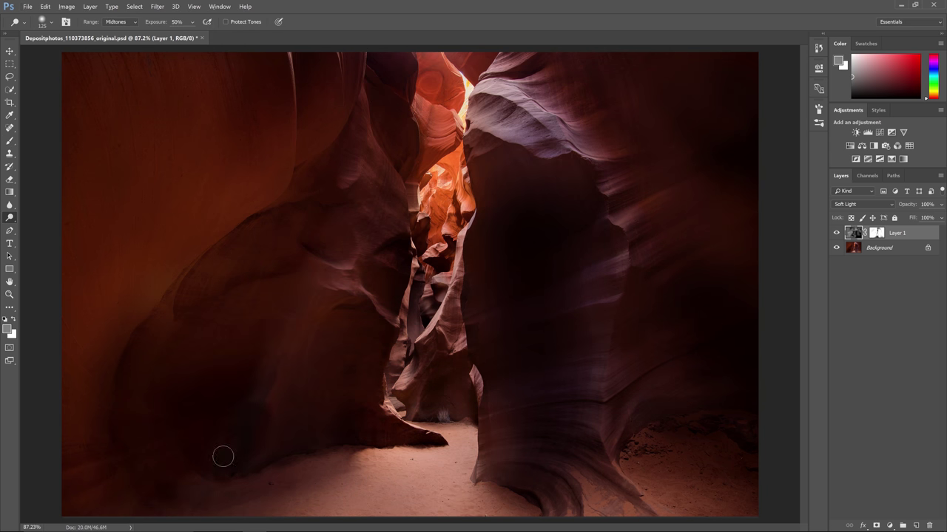
{"action": "left_click_drag", "start_coordinate": [222, 456], "coordinate": [284, 445]}
{"action": "key", "text": "p"}
{"action": "key", "text": "o"}
Enlarge the tip to 700 px and burn the outer parts of the right and left canyon walls
{"action": "key", "text": "bracketright"}
{"action": "key", "text": "bracketright"}
{"action": "key", "text": "bracketright"}
{"action": "key", "text": "bracketright"}
{"action": "key", "text": "bracketright"}
{"action": "key", "text": "bracketright"}
{"action": "key", "text": "bracketright"}
{"action": "key", "text": "bracketright"}
{"action": "key", "text": "bracketright"}
{"action": "left_click_drag", "start_coordinate": [750, 253], "coordinate": [729, 163]}
{"action": "left_click_drag", "start_coordinate": [133, 111], "coordinate": [155, 296]}
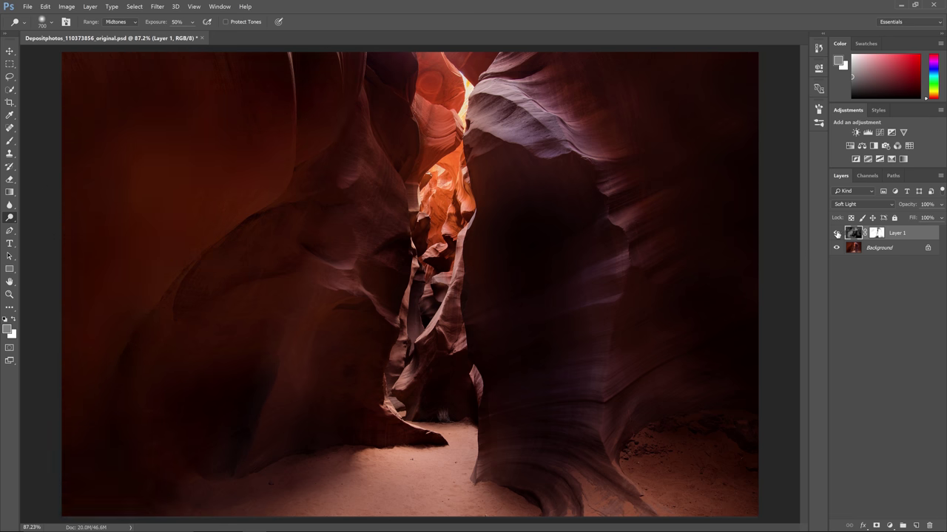